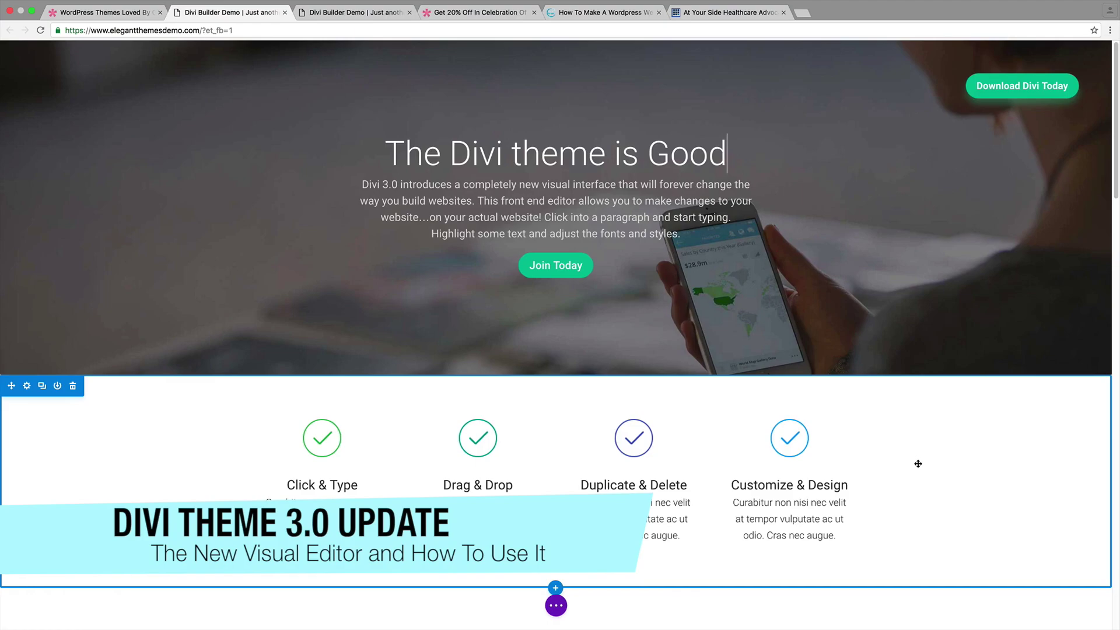
- Move the Drag & Drop blurb into another column
mouse_move(788, 432)
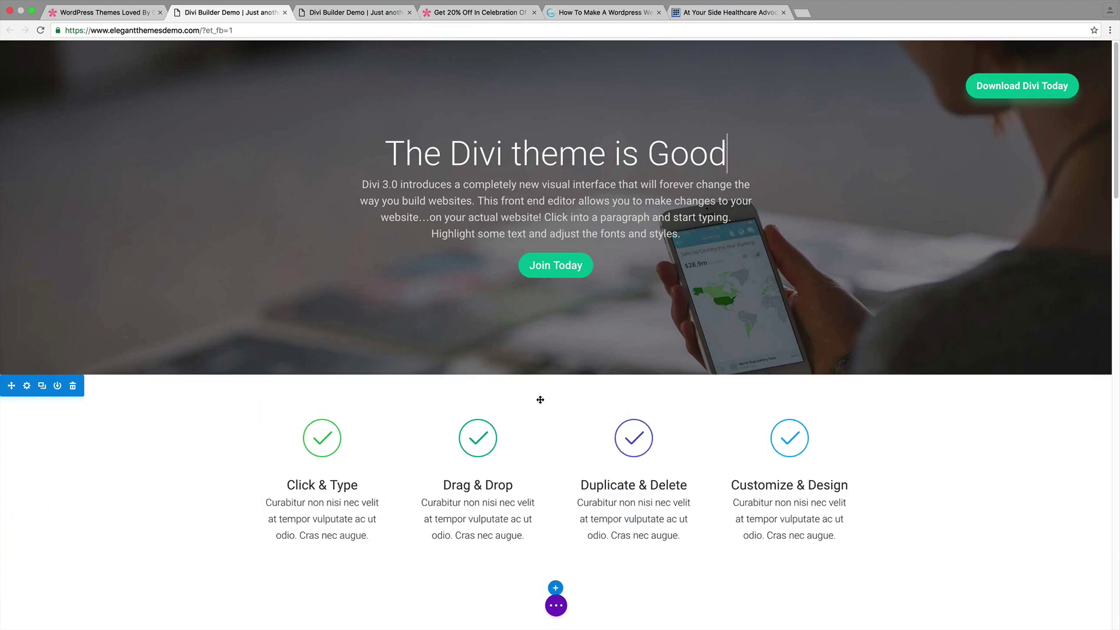
left_click_drag(477, 427, 788, 525)
scroll(788, 525, "down", 3)
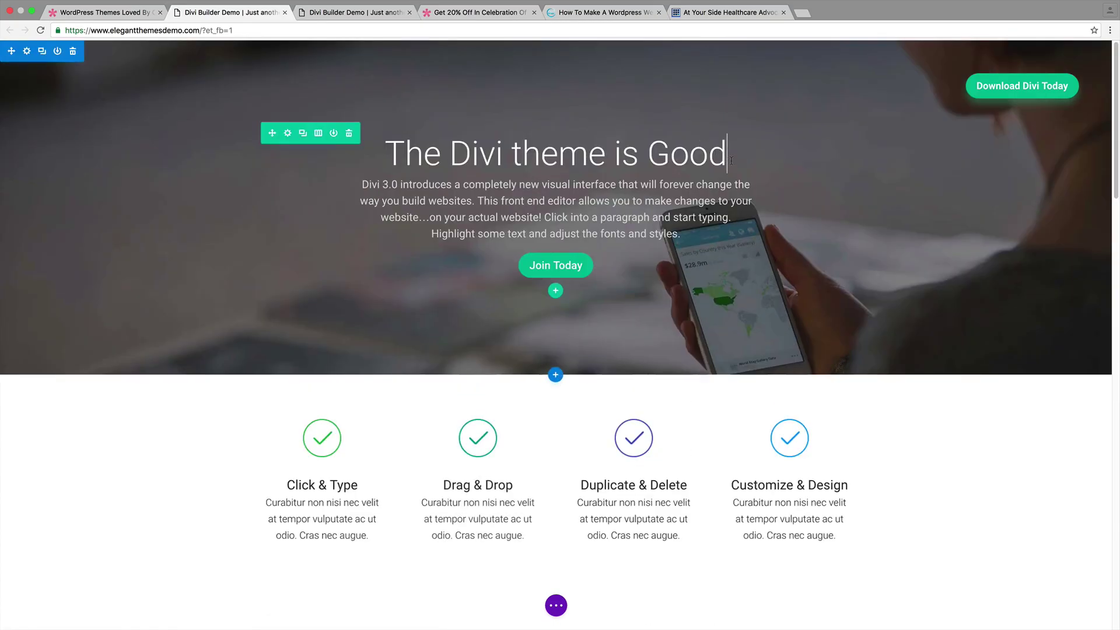
- Change the heading to 'The Divi theme is Great!' and move Click & Type beneath Customize & Design
key("BackSpace")
key("BackSpace")
key("BackSpace")
type("reat!")
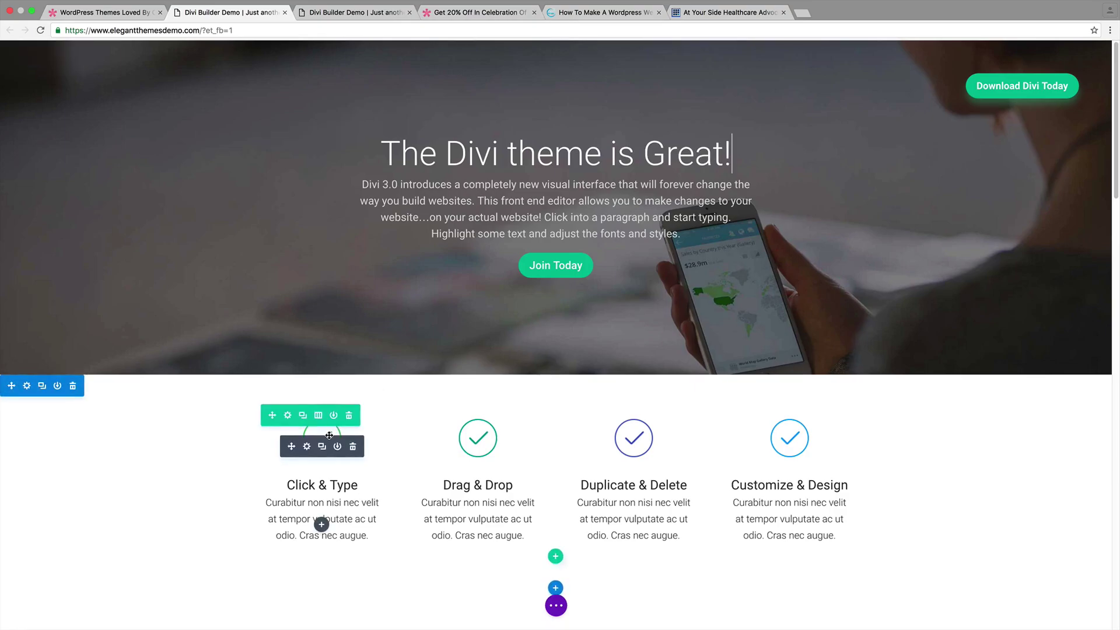
left_click_drag(270, 407, 322, 349)
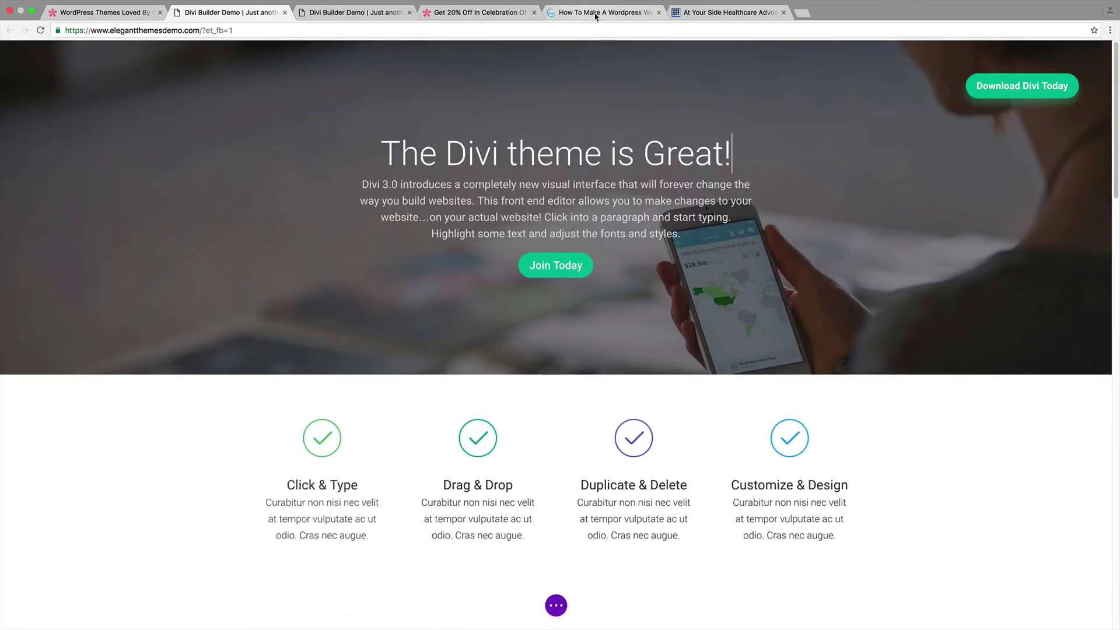
- Browse the darrelwilson.com and At Your Side Advocacy sites, then return to the forest-header Divi demo
left_click(594, 15)
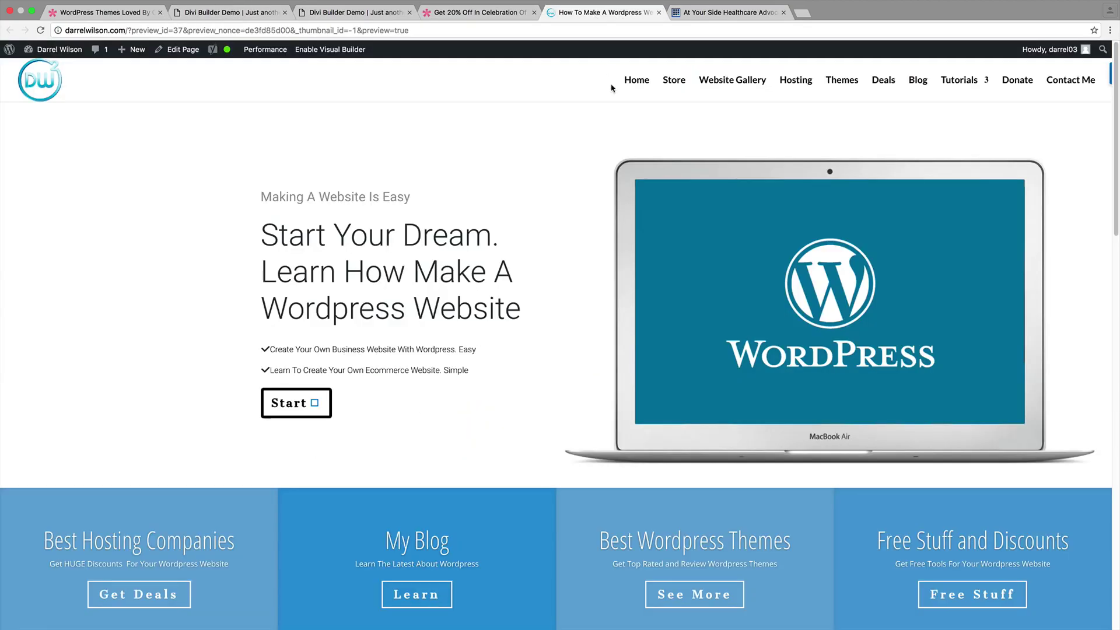
left_click(693, 15)
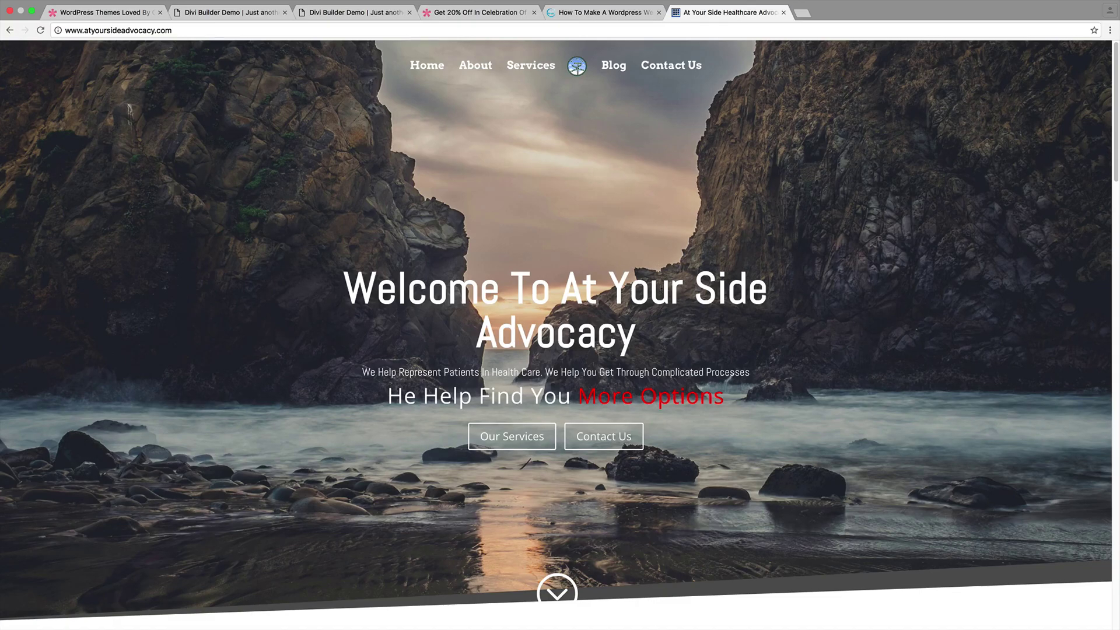
scroll(662, 291, "down", 8)
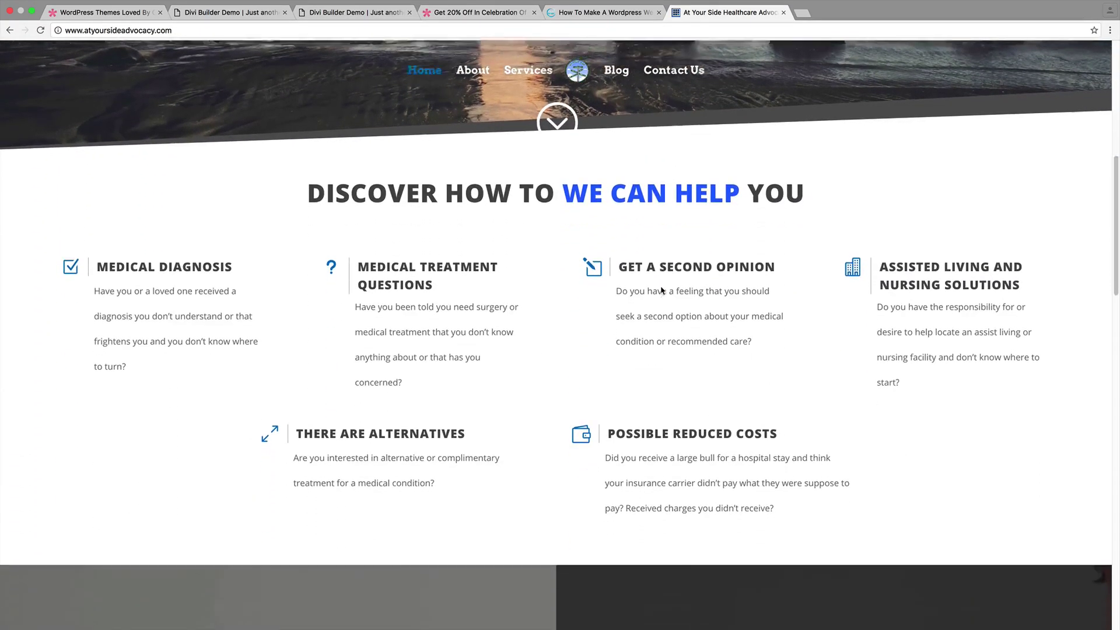
scroll(662, 290, "down", 3)
scroll(663, 290, "up", 7)
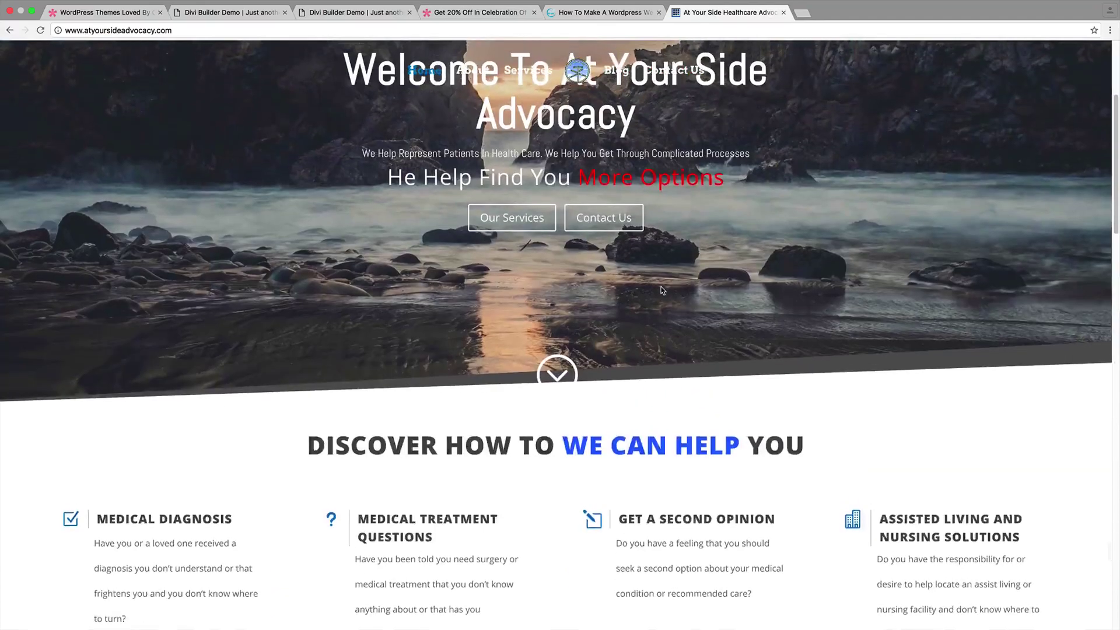
scroll(662, 291, "up", 4)
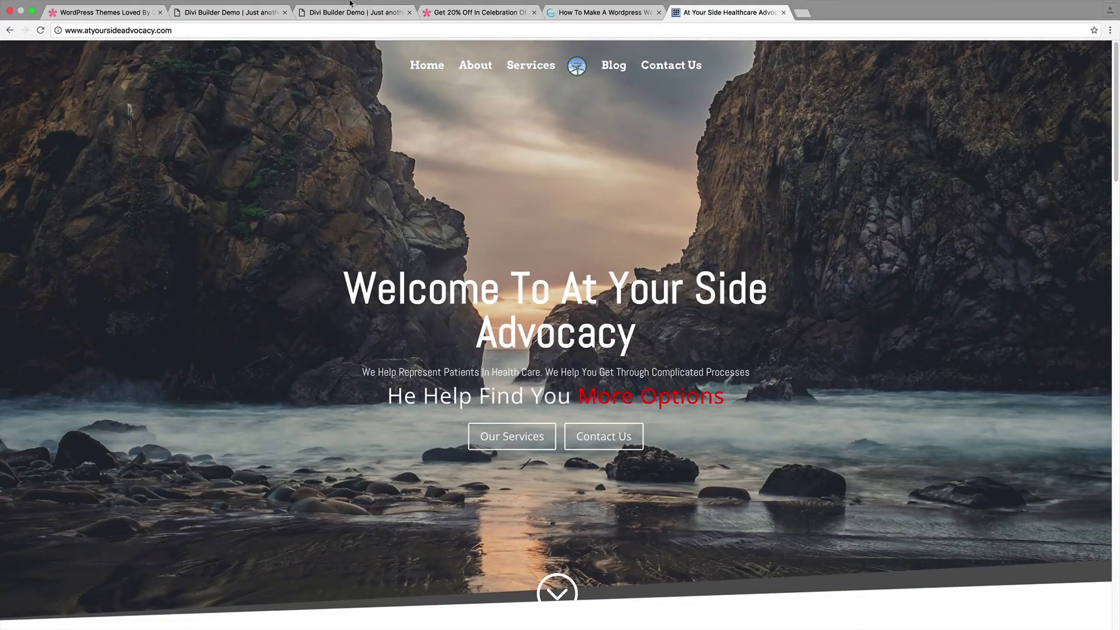
left_click(340, 14)
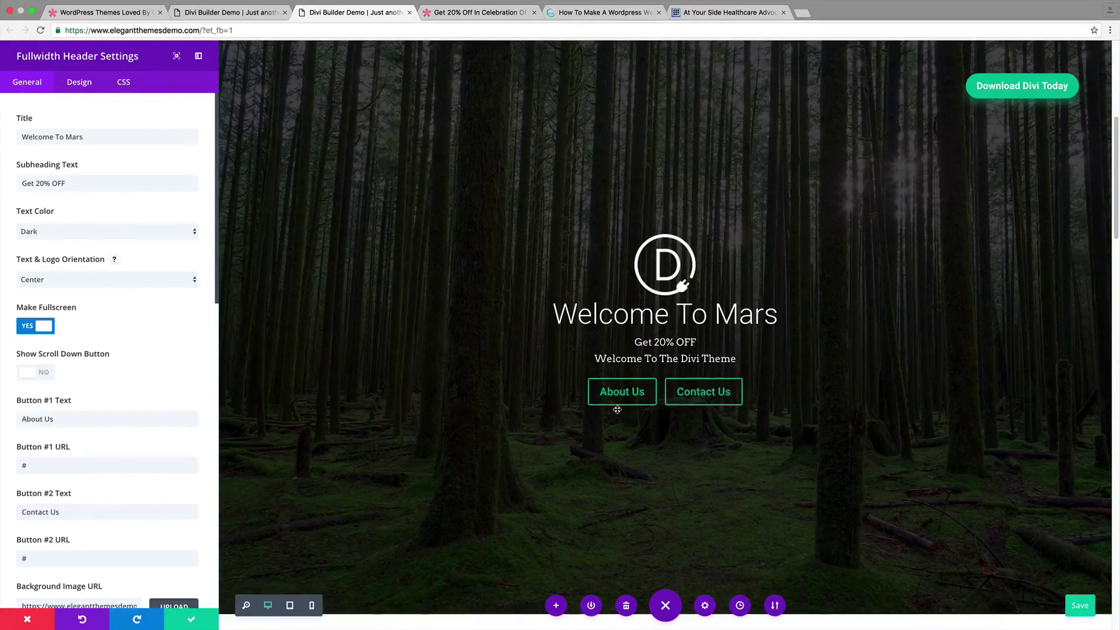
- Launch the free Divi 3.0 demo from the Elegant Themes blog's Divi 3.0 announcement article
left_click(129, 13)
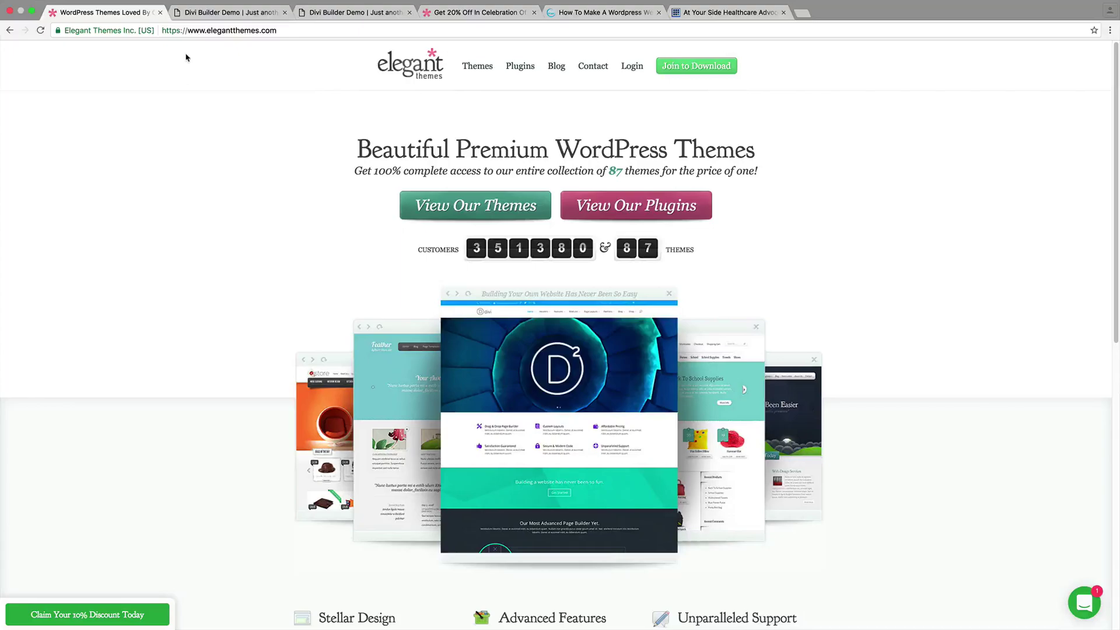
left_click(556, 66)
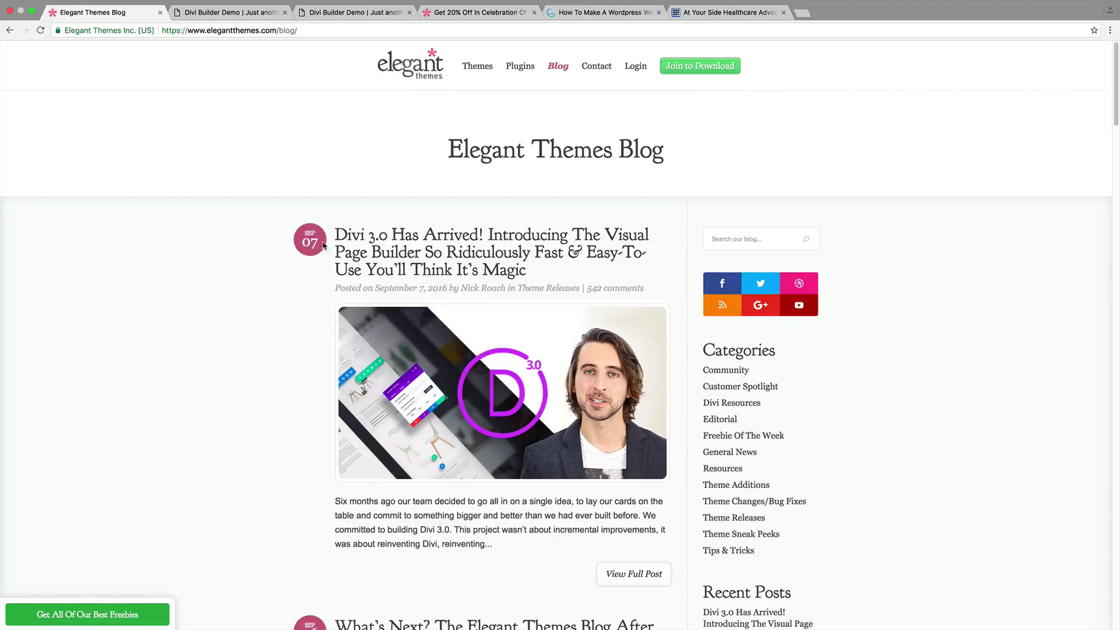
left_click(457, 261)
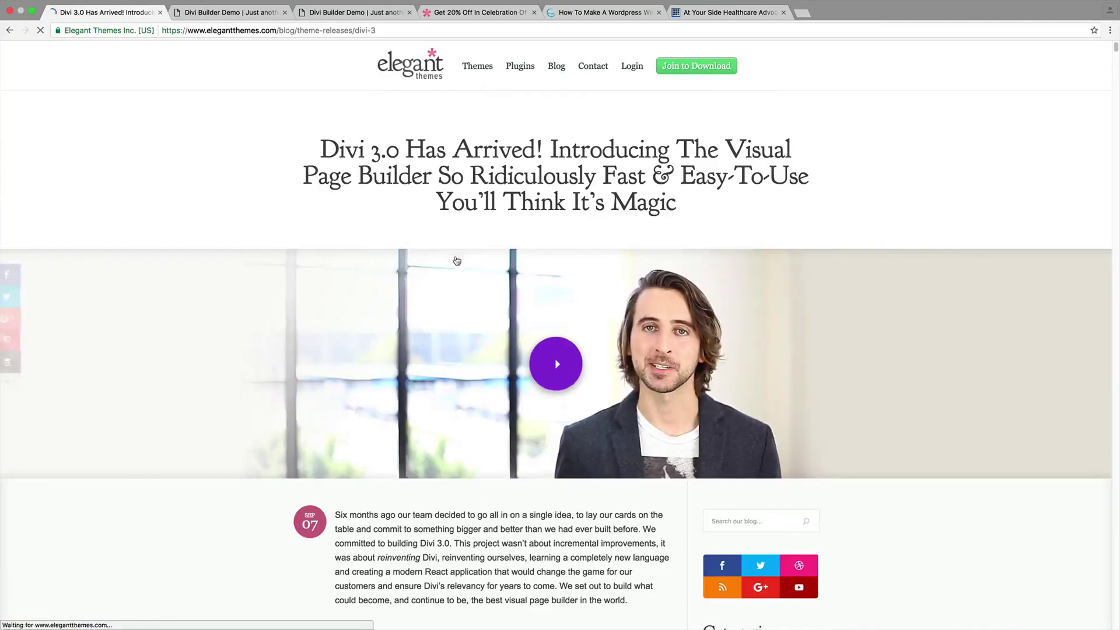
scroll(466, 292, "down", 8)
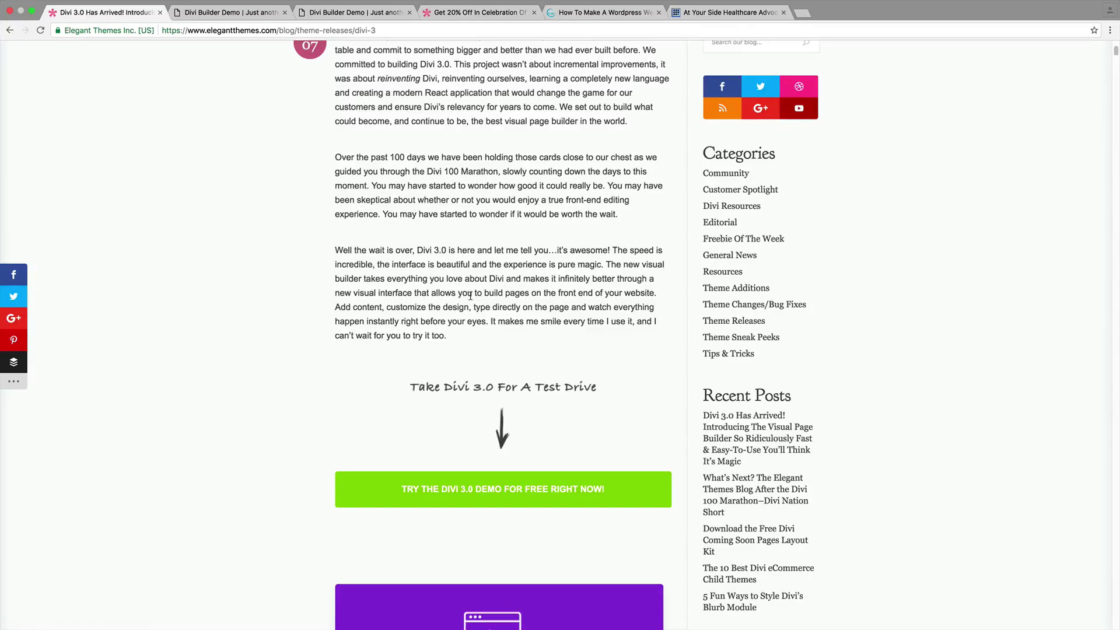
scroll(470, 295, "down", 1)
scroll(487, 334, "down", 1)
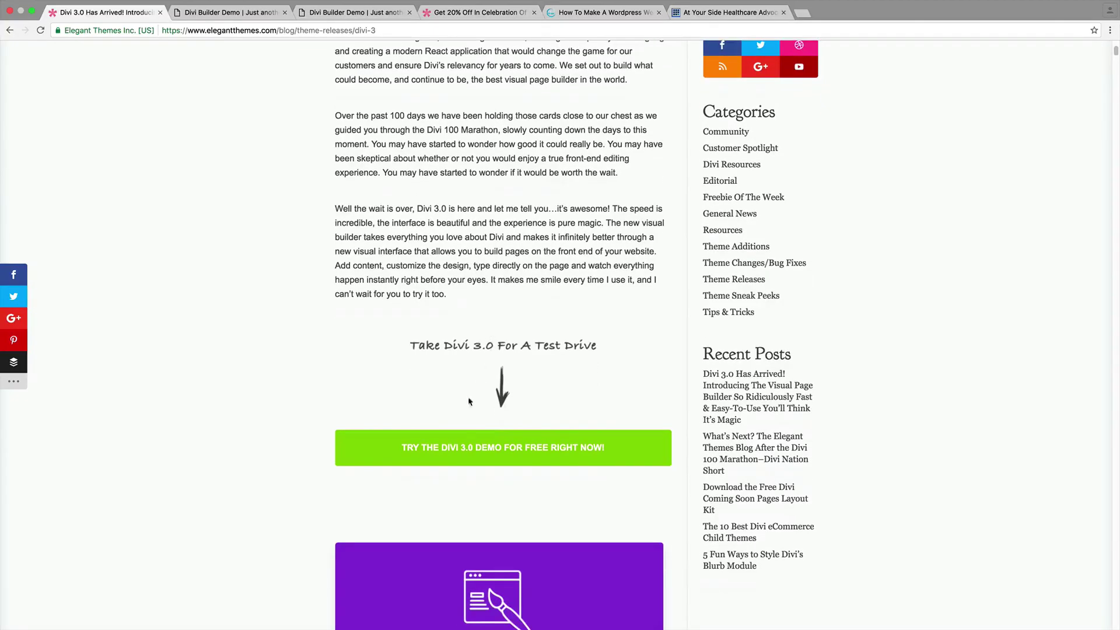
left_click(450, 447)
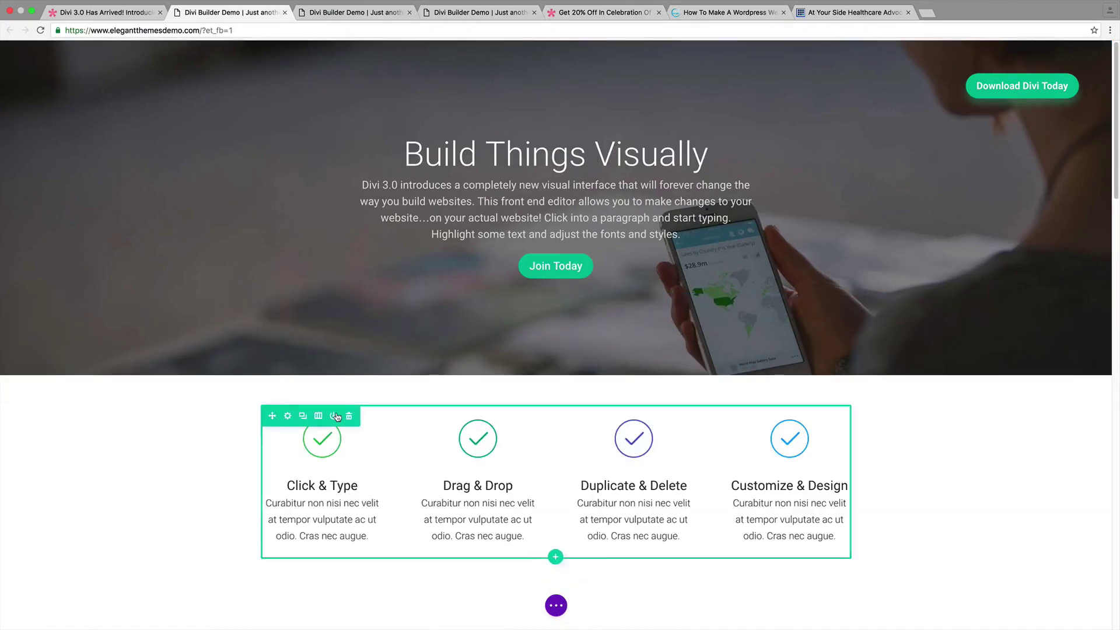
- Duplicate the four-blurb row, make the top copy fullwidth, and swap Click & Type with Duplicate & Delete
scroll(344, 403, "down", 3)
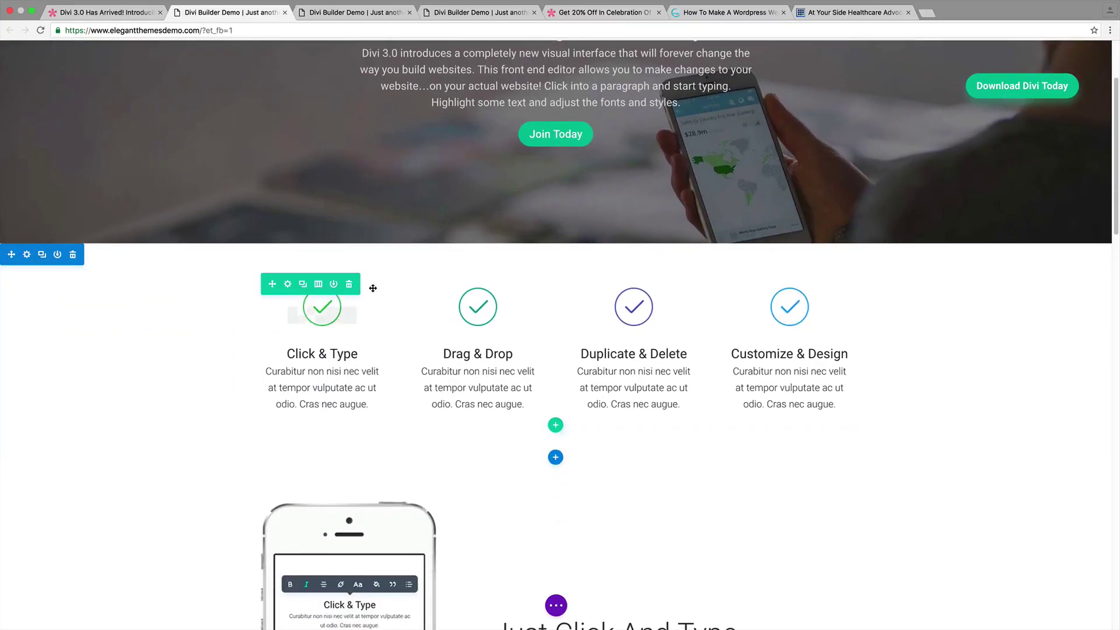
left_click(303, 285)
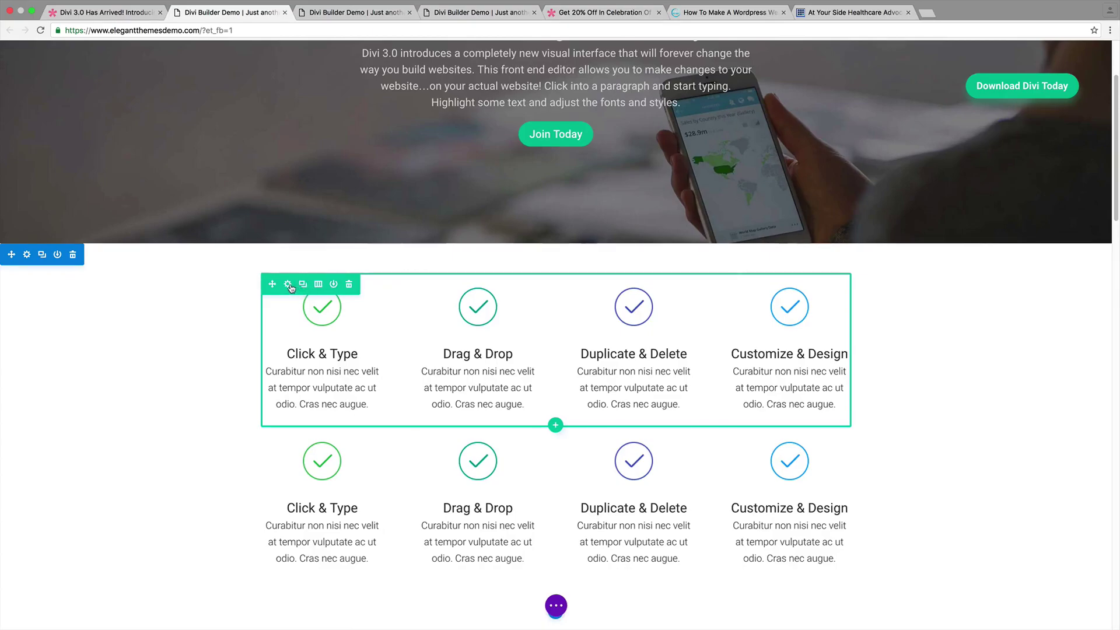
left_click(288, 285)
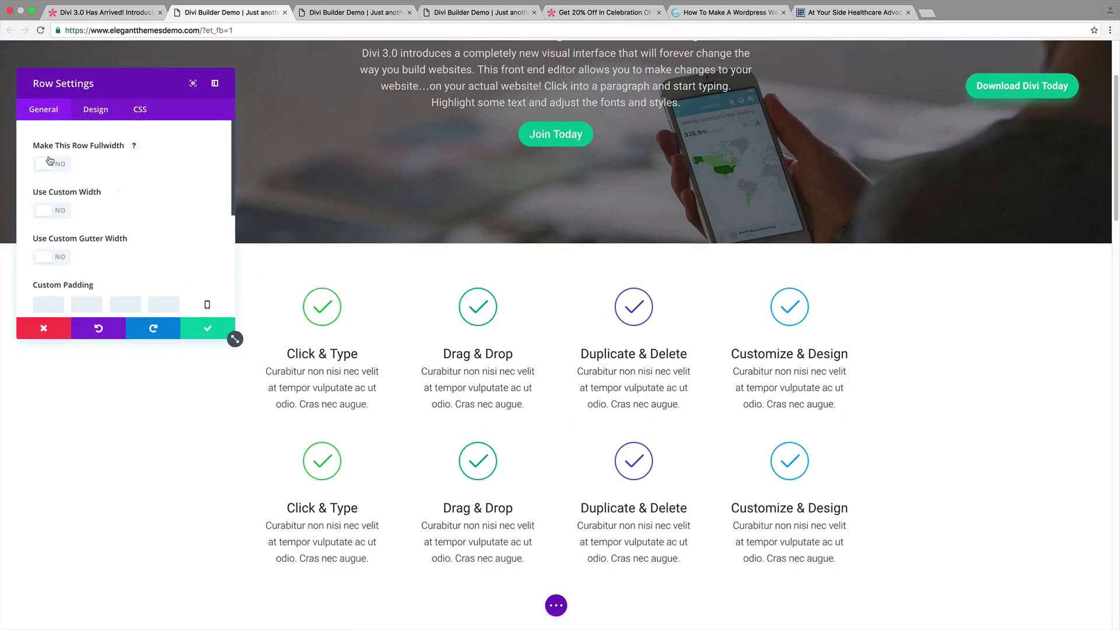
left_click(50, 163)
left_click(205, 328)
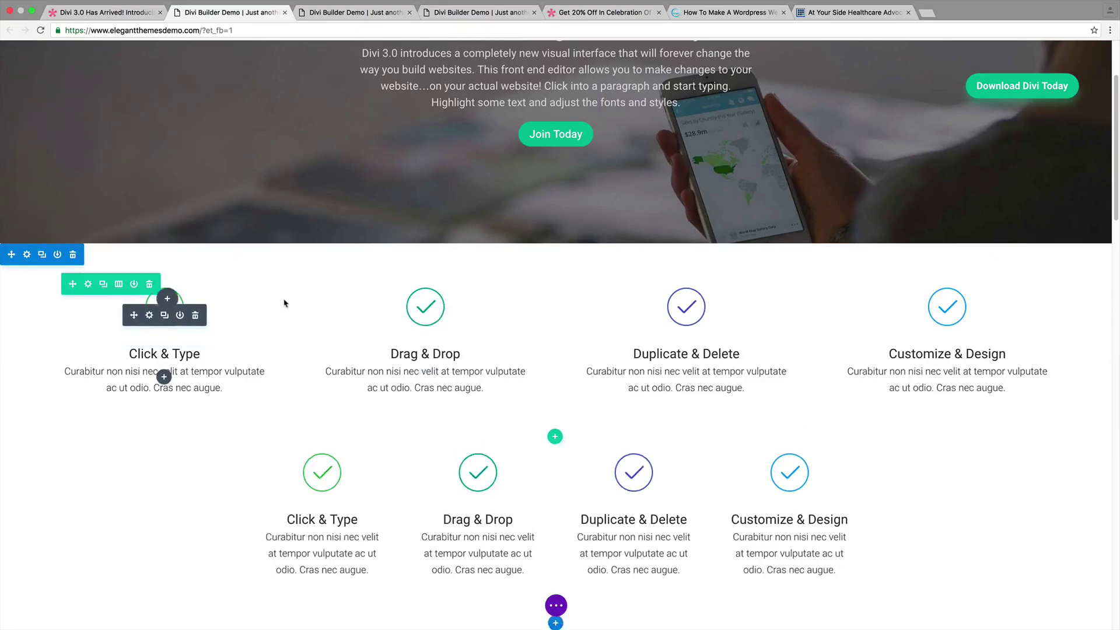
left_click_drag(282, 302, 167, 299)
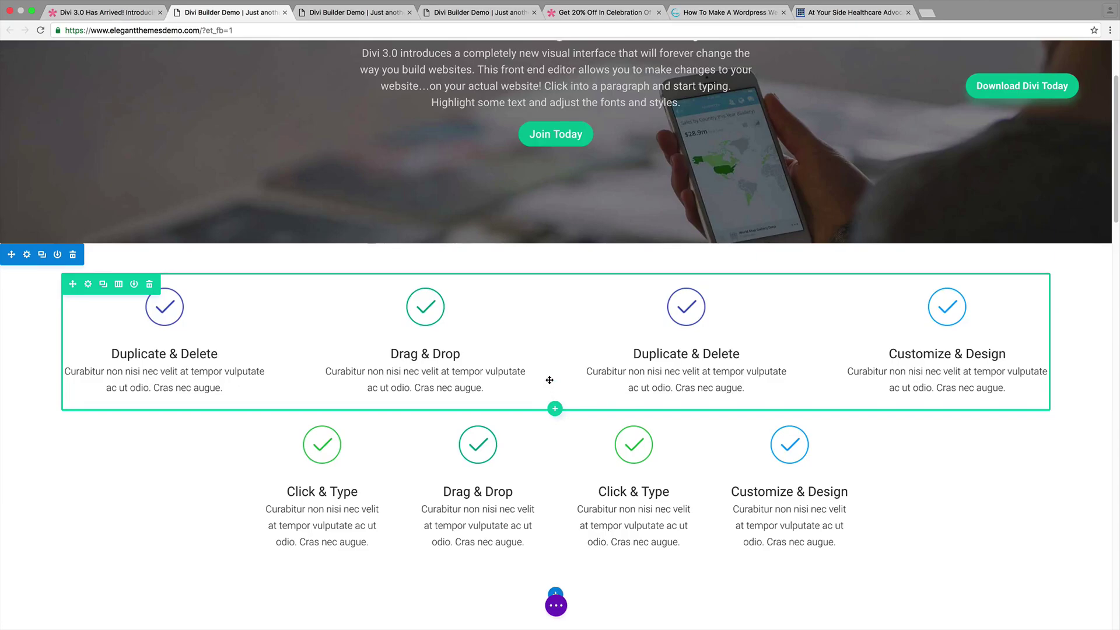
scroll(553, 311, "up", 3)
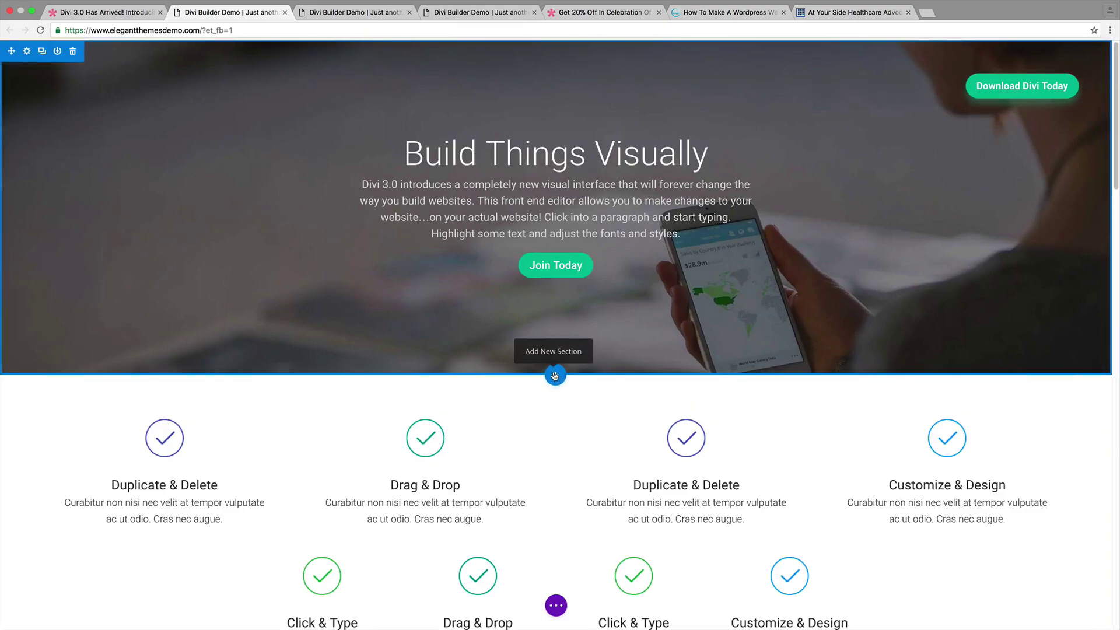
- Add a fullwidth section with a Fullwidth Header module below the hero
left_click(555, 375)
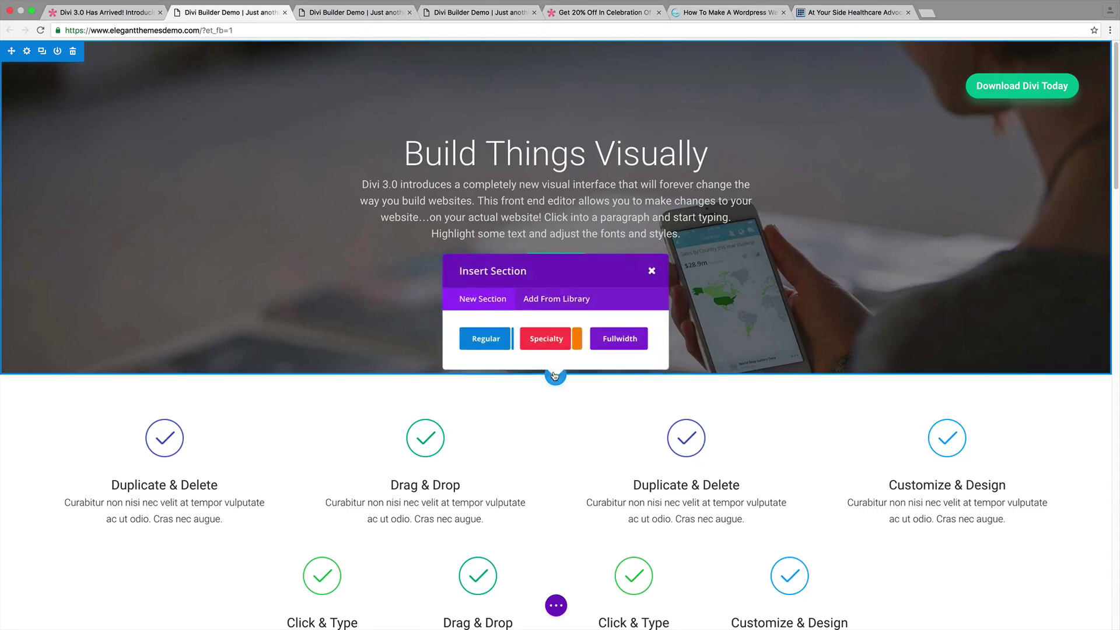
left_click(628, 339)
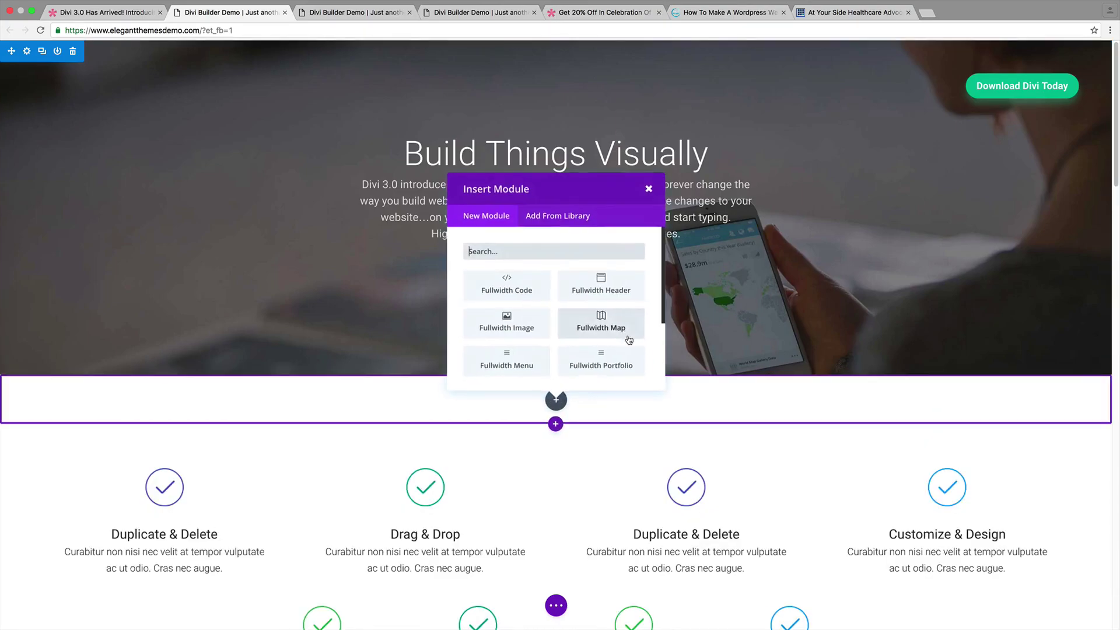
left_click(608, 297)
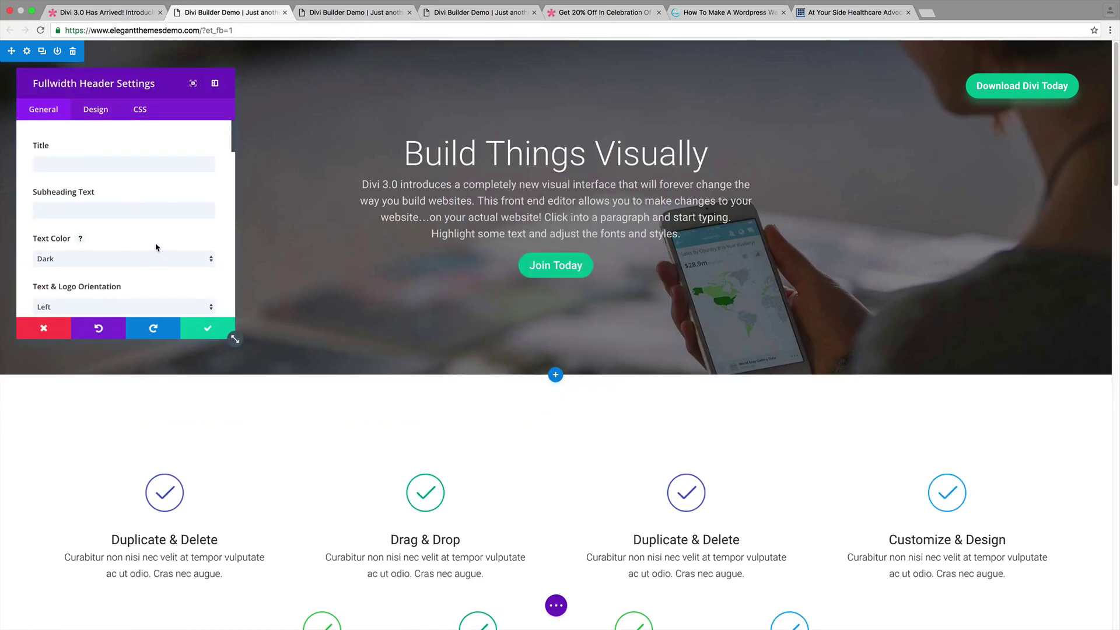
left_click(150, 165)
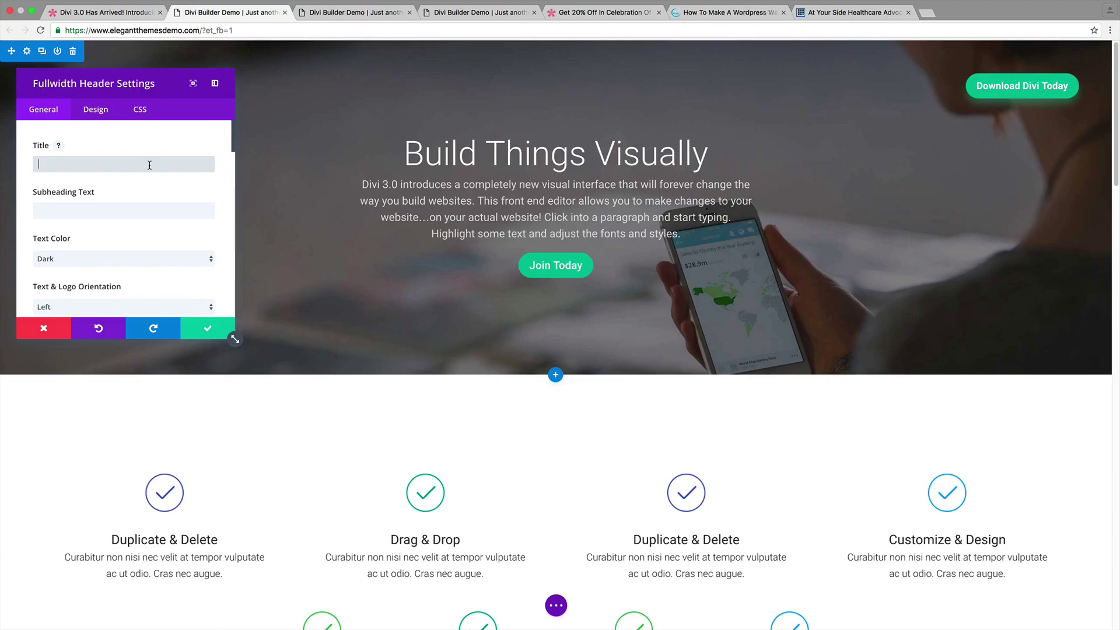
- Enter the header title 'Welcome To Mars' and subheading 'Get 20% OFF Divi'
type("Welcome To MArs")
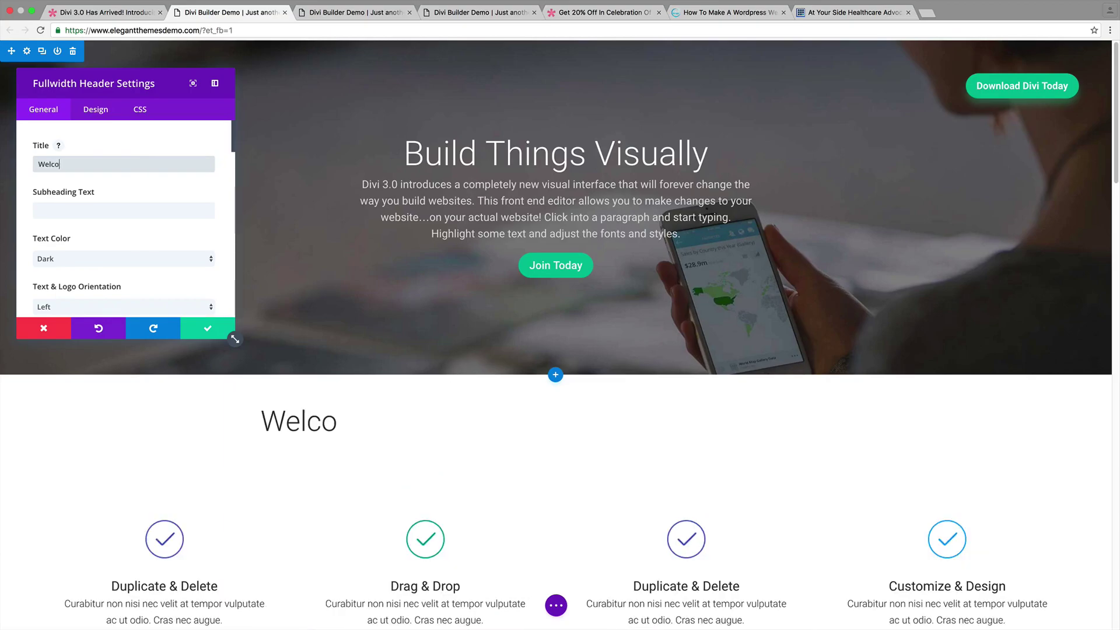
key("BackSpace")
key("BackSpace")
type("ars")
key("Tab")
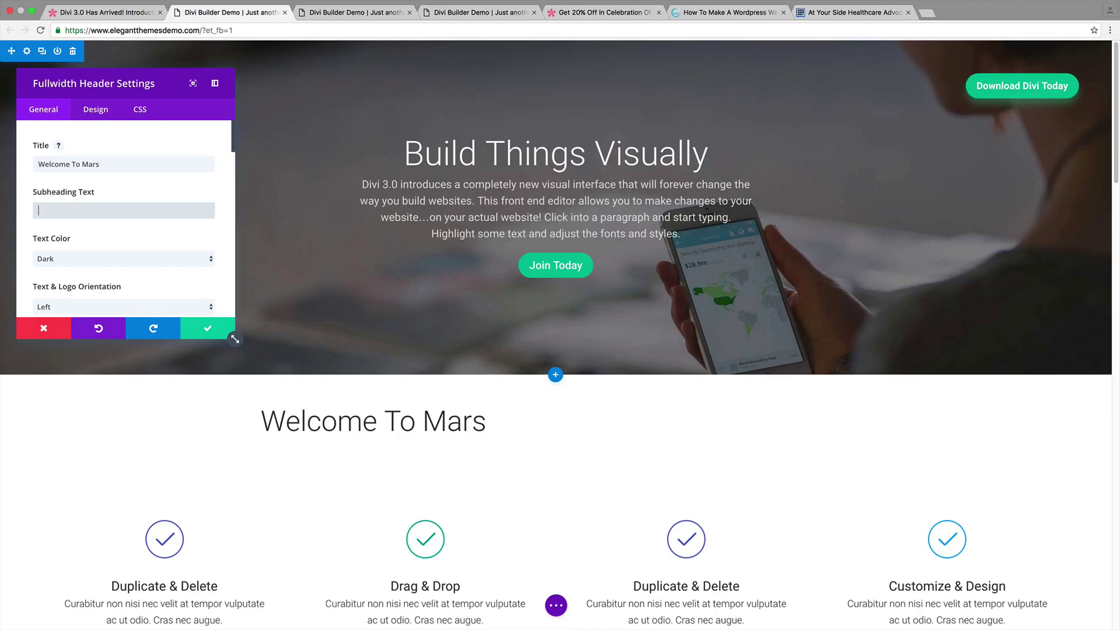
type("Get 20% OFF")
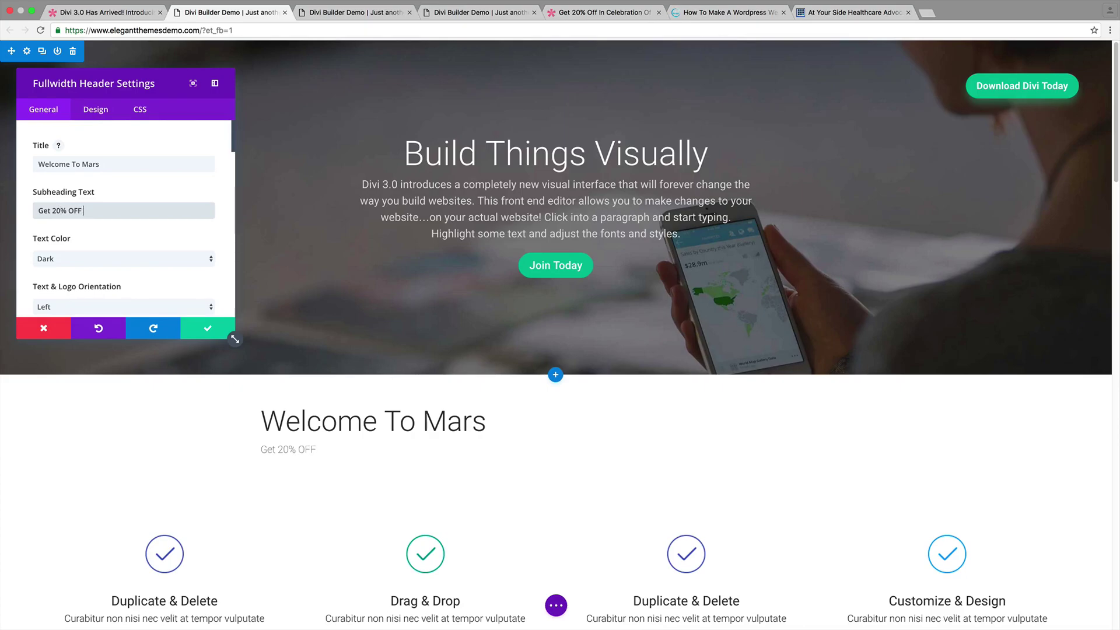
type("FDivb")
- Set the header's text and logo orientation to center
scroll(147, 161, "down", 2)
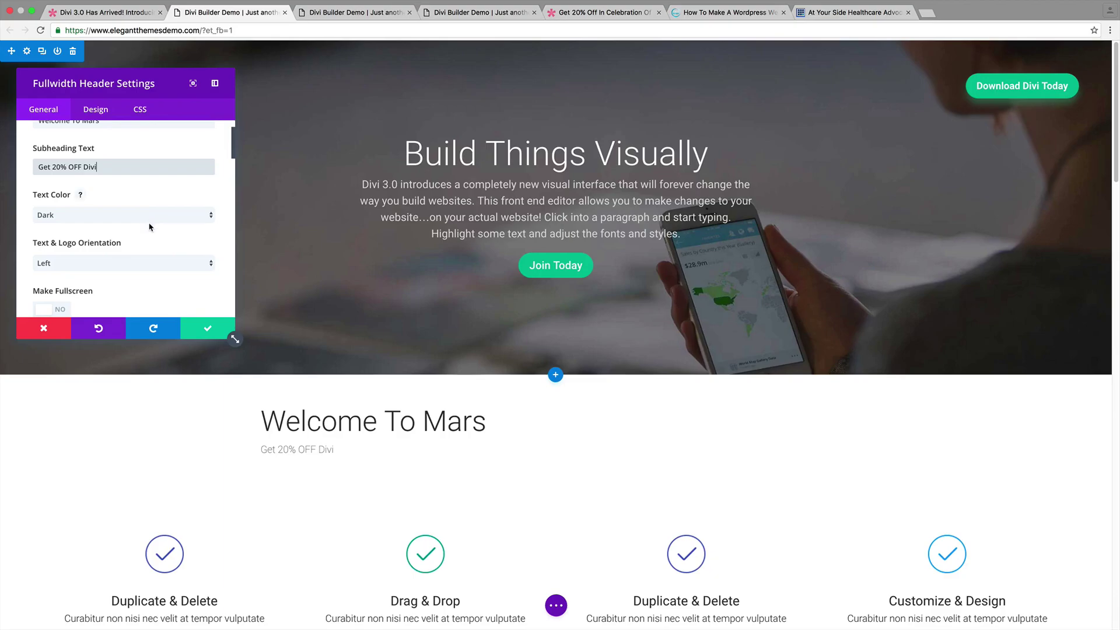
left_click(80, 266)
left_click(82, 271)
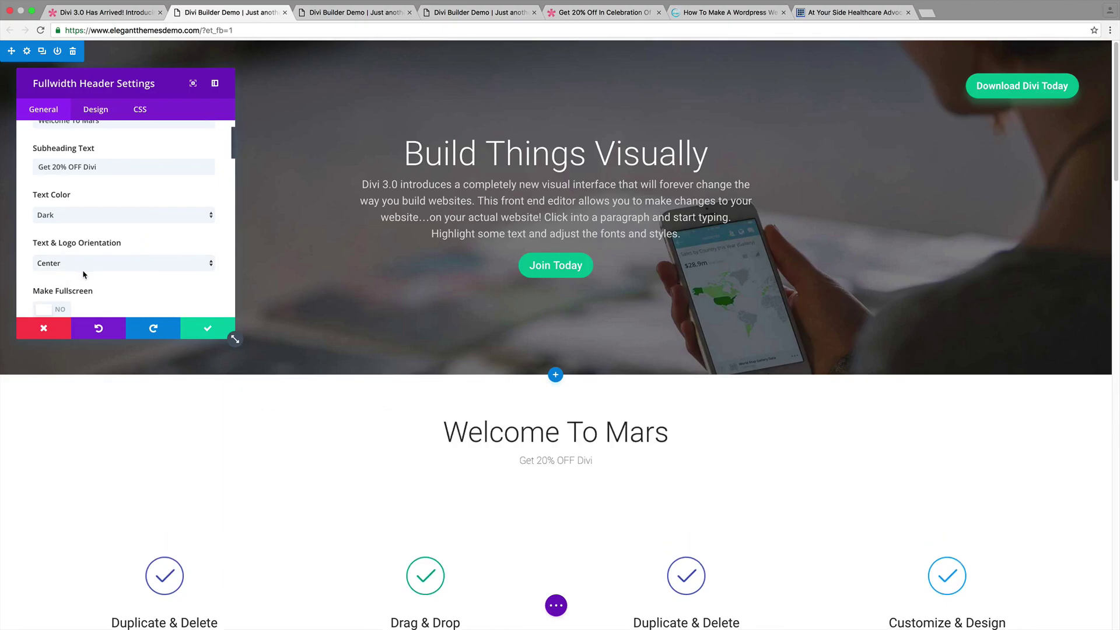
scroll(83, 274, "down", 2)
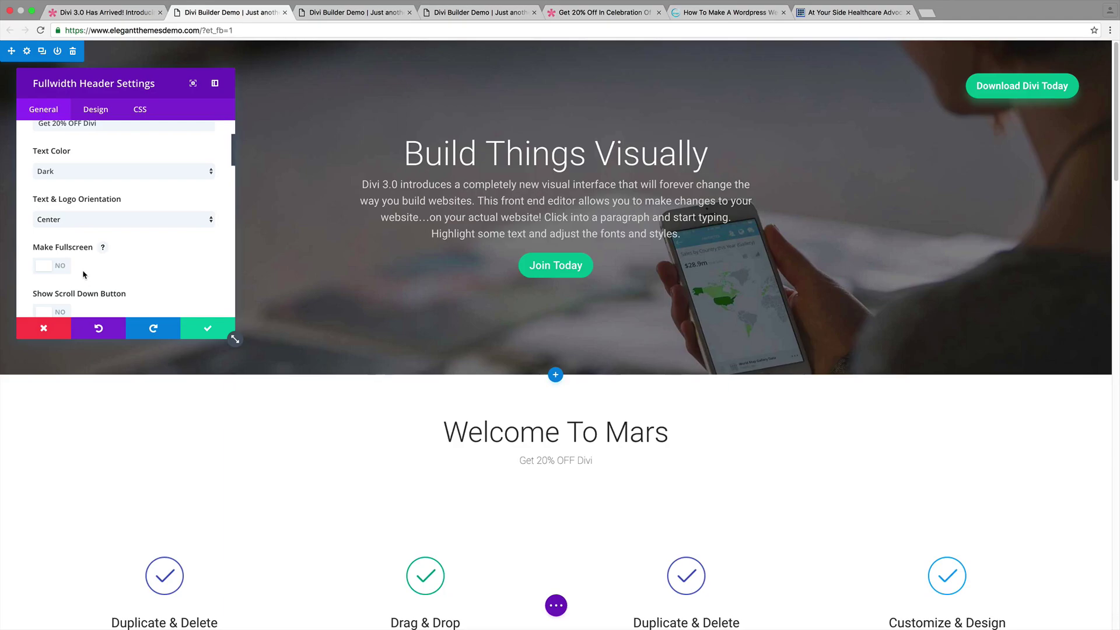
- Make the header fullscreen with buttons labelled 'About Us' and 'Contact Us'
left_click(53, 266)
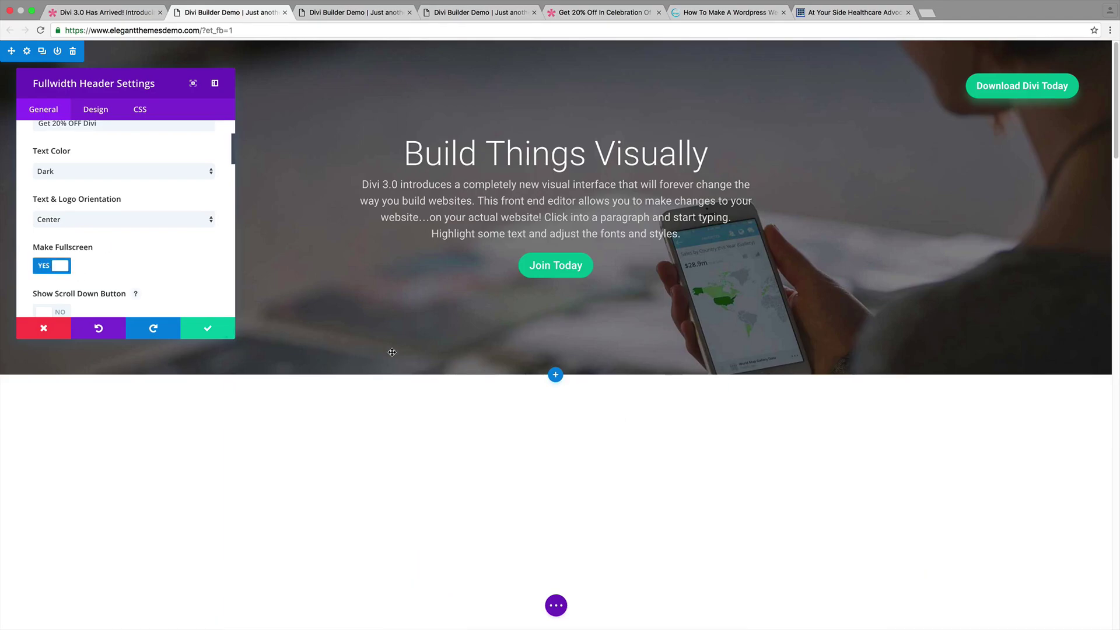
scroll(392, 352, "down", 6)
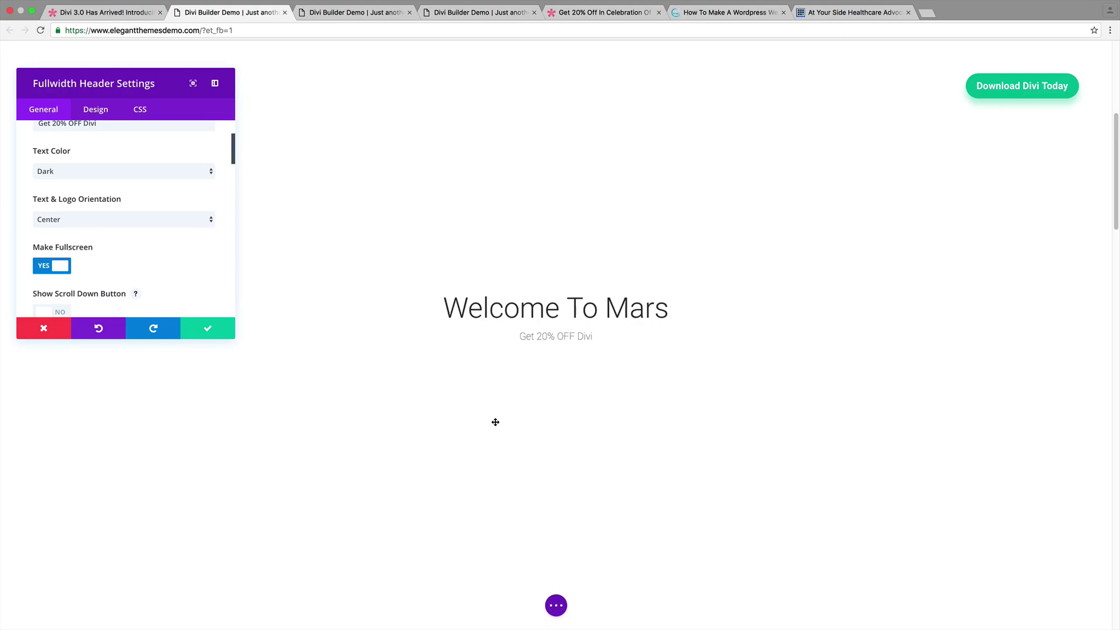
scroll(185, 282, "down", 3)
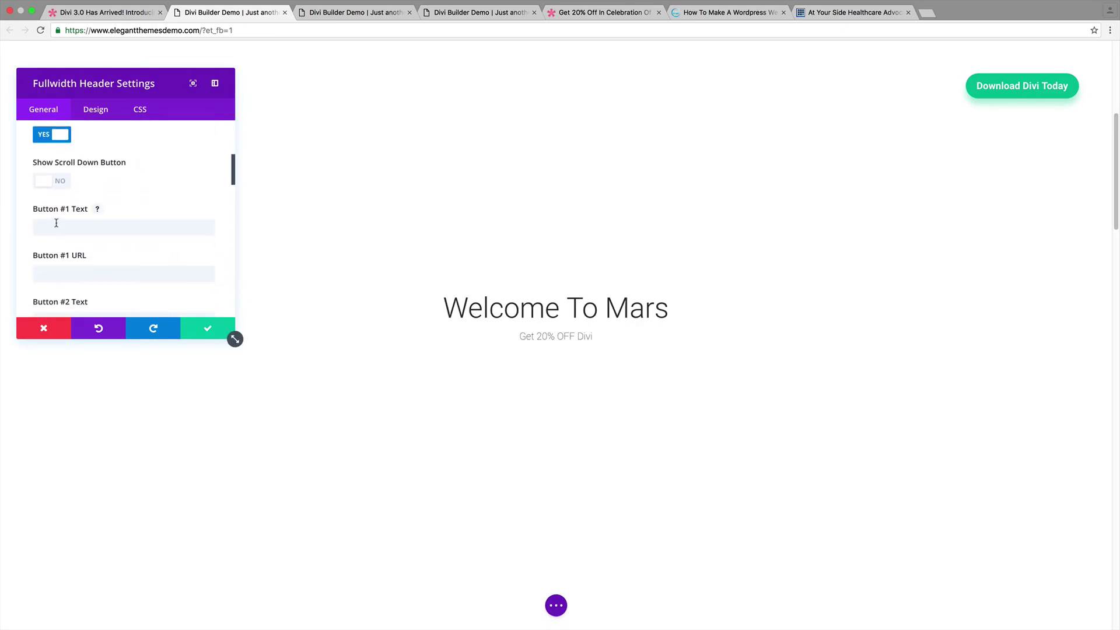
left_click(58, 225)
type("About Us")
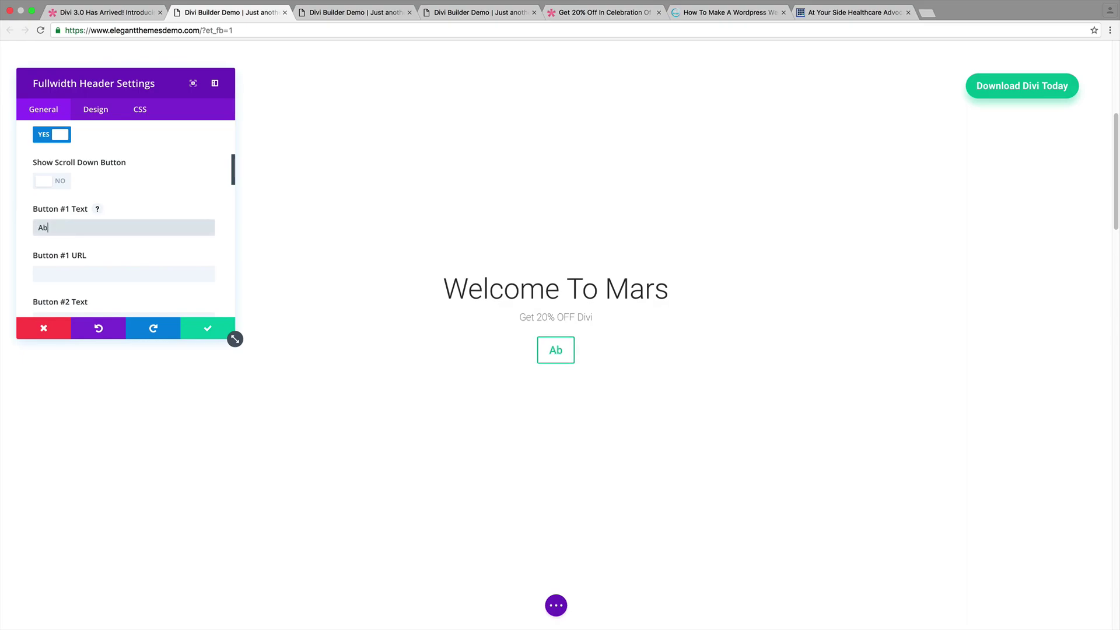
left_click(38, 274)
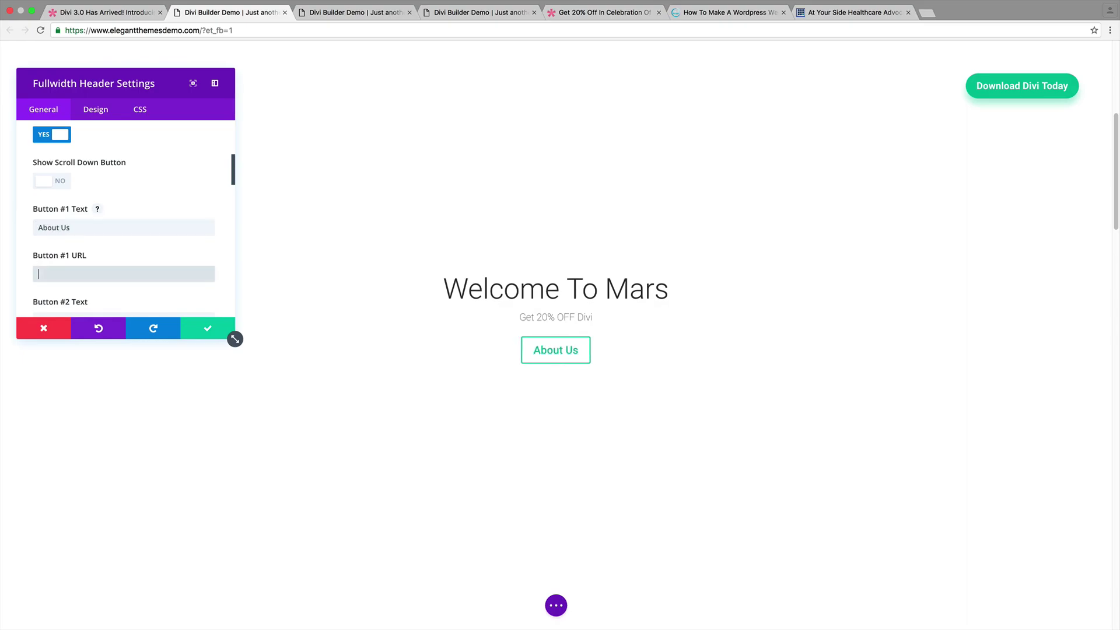
key("Tab")
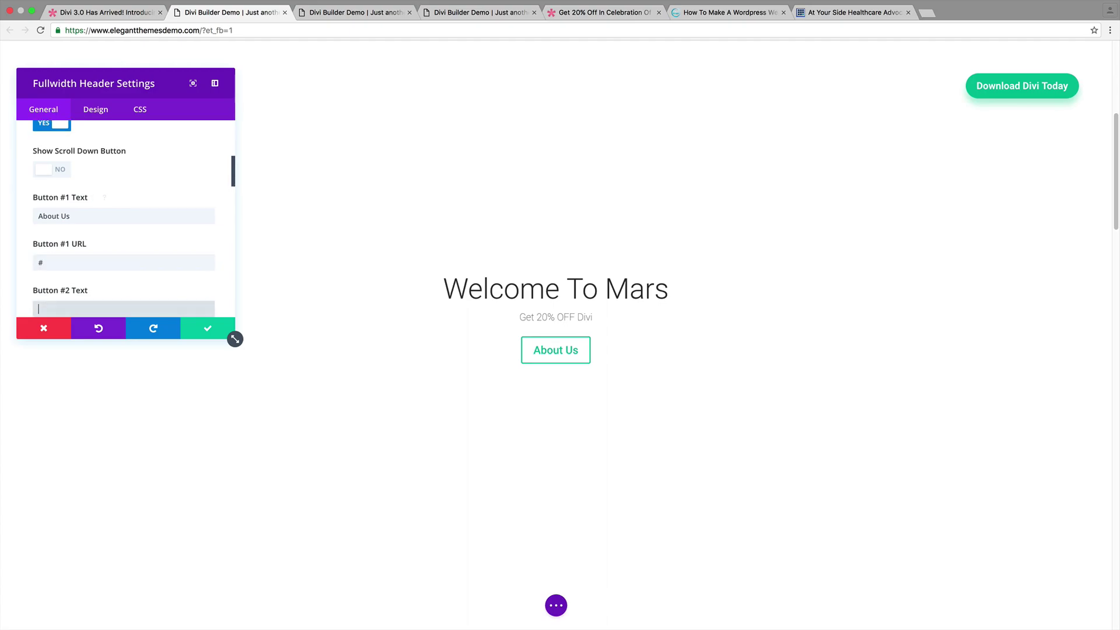
type("Contact Us")
key("Tab")
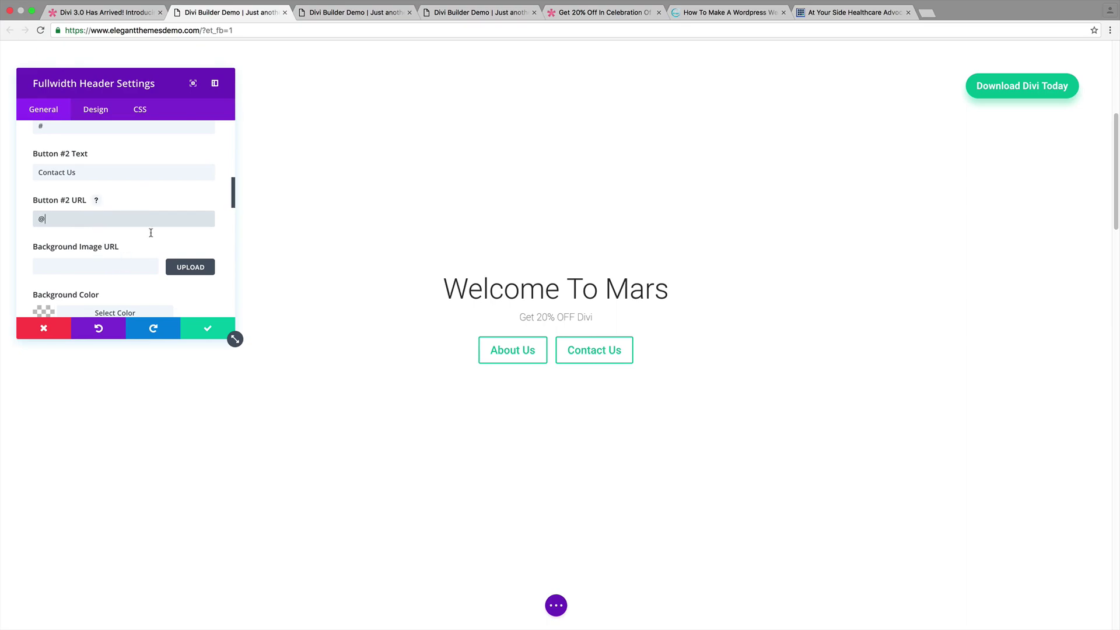
- Set Forest.jpg from the media library as the header background image
left_click(124, 265)
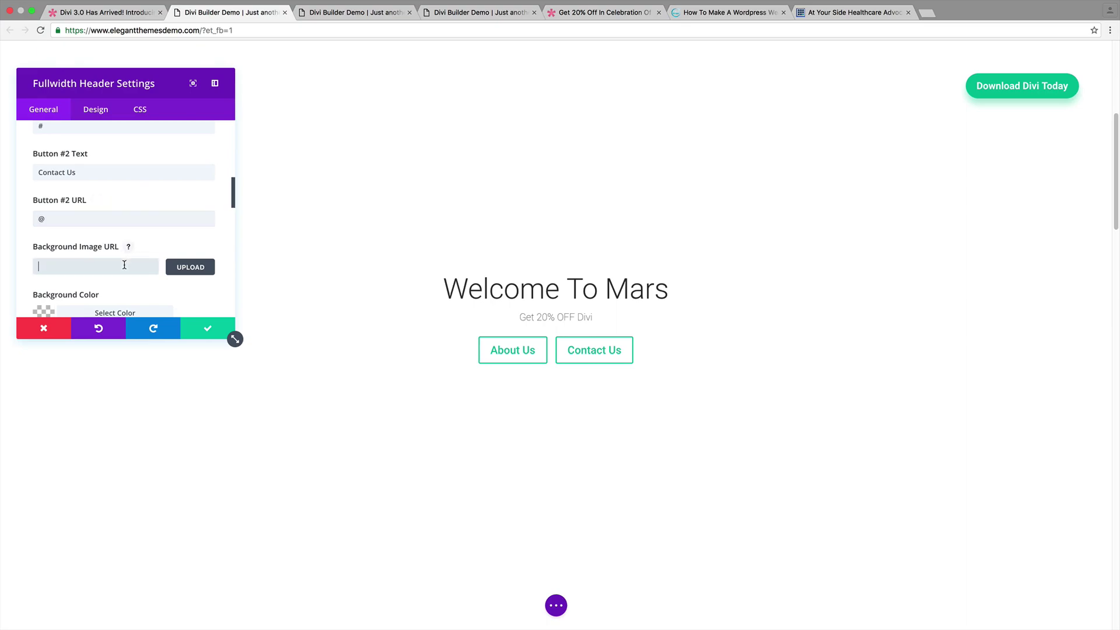
left_click(203, 270)
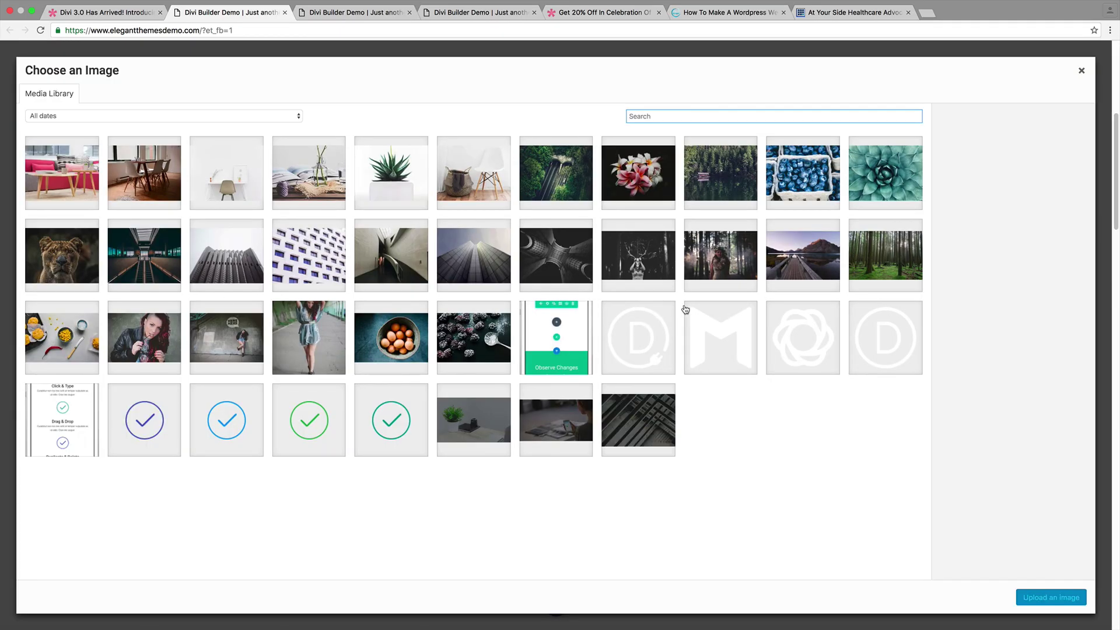
left_click(881, 259)
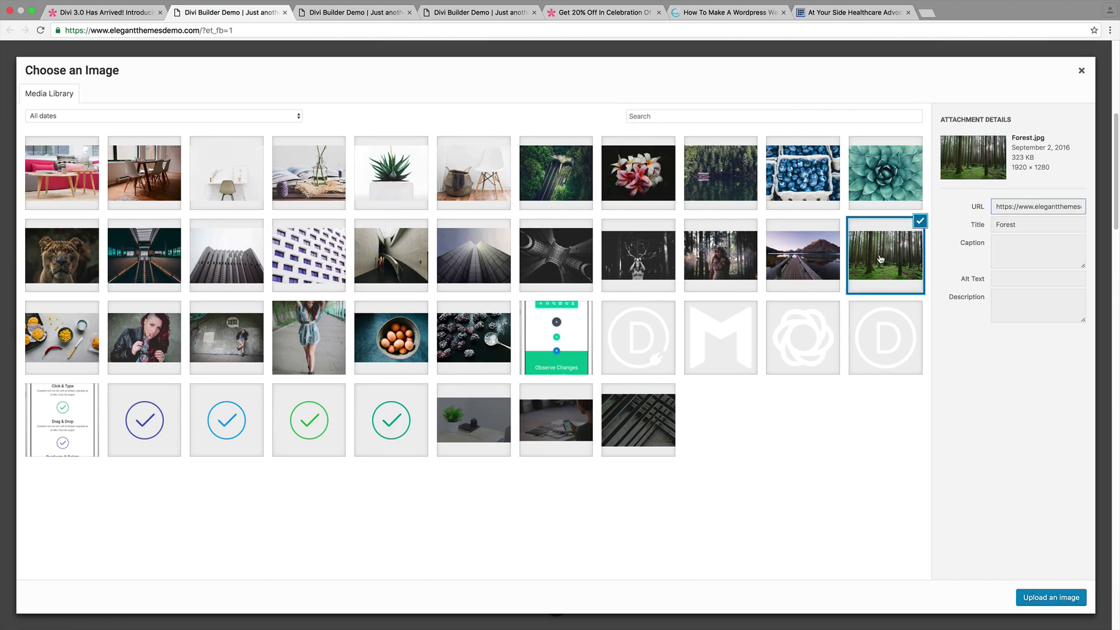
left_click(1037, 598)
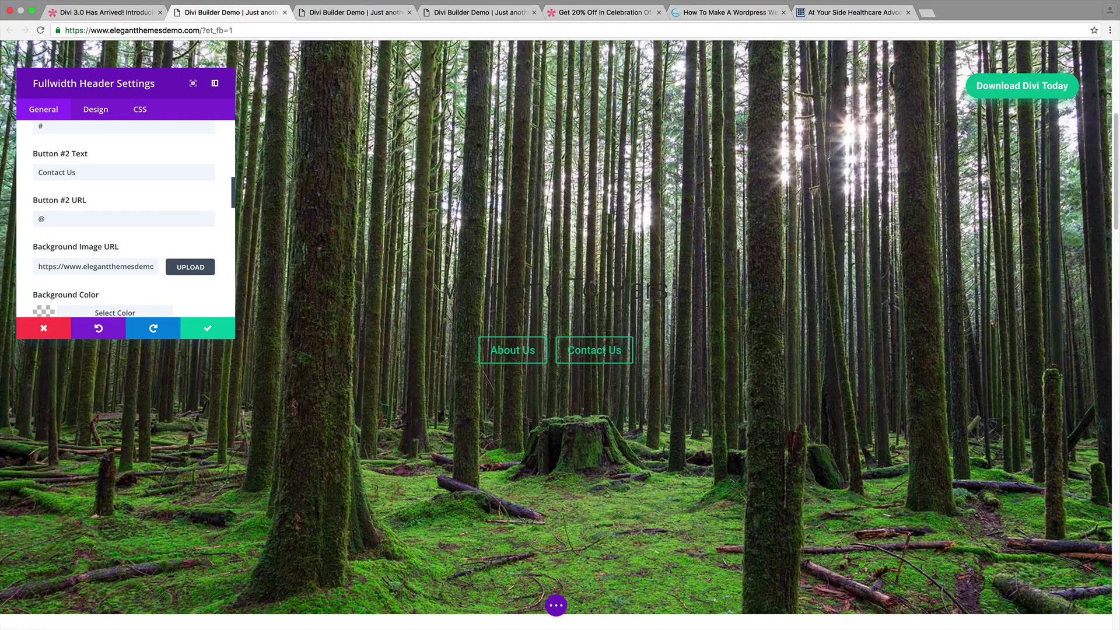
- Apply a black background overlay color and make it slightly more transparent
left_click_drag(669, 288, 441, 289)
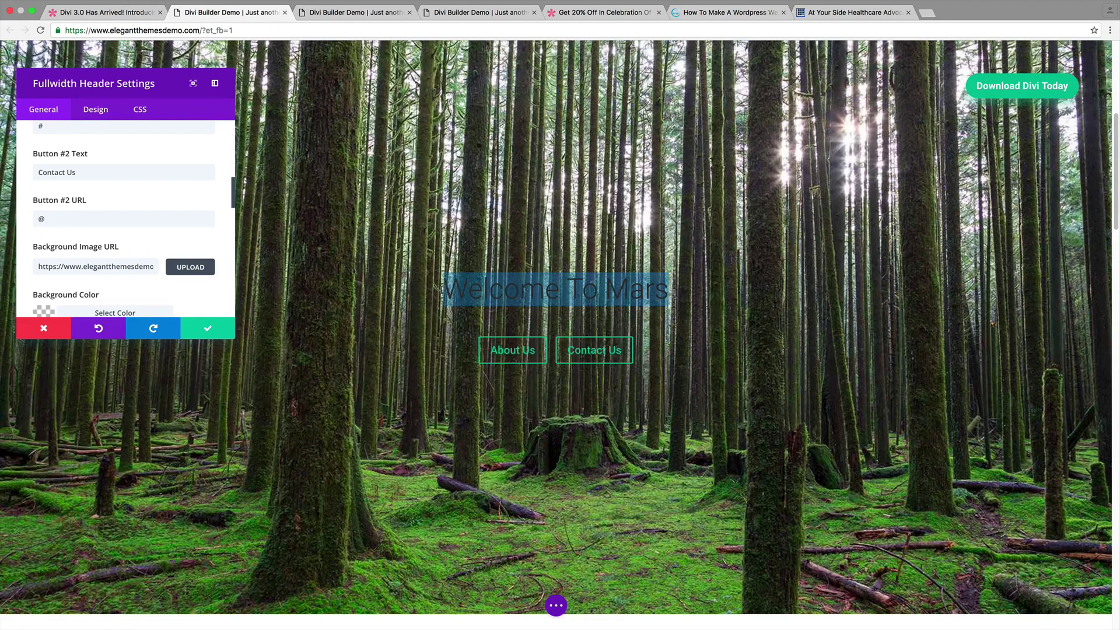
left_click(218, 243)
scroll(220, 244, "down", 5)
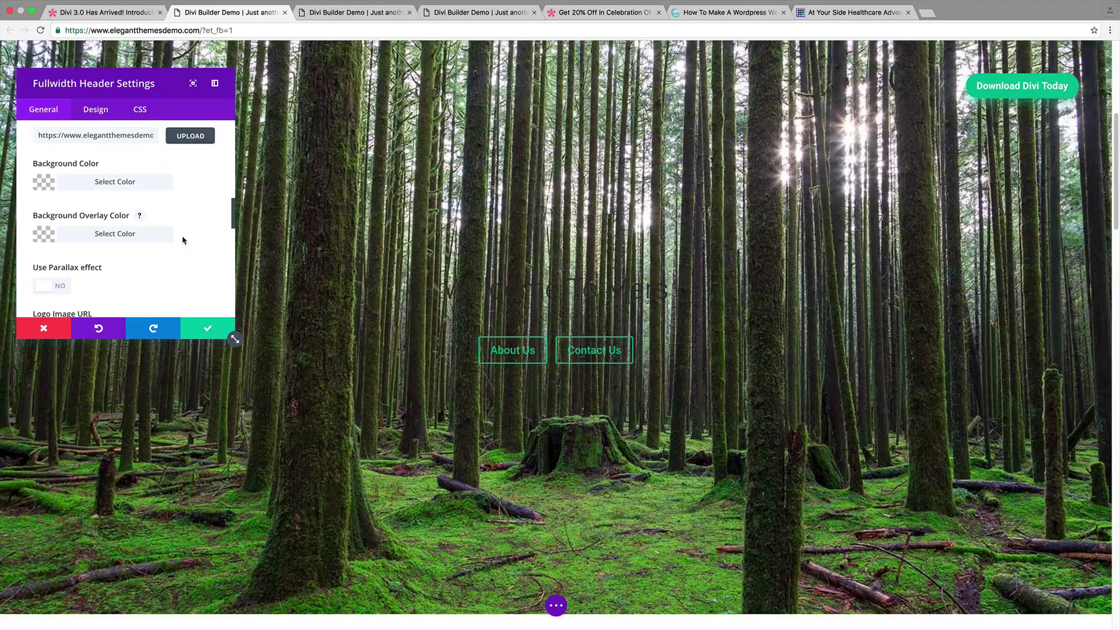
left_click(93, 237)
scroll(99, 233, "down", 3)
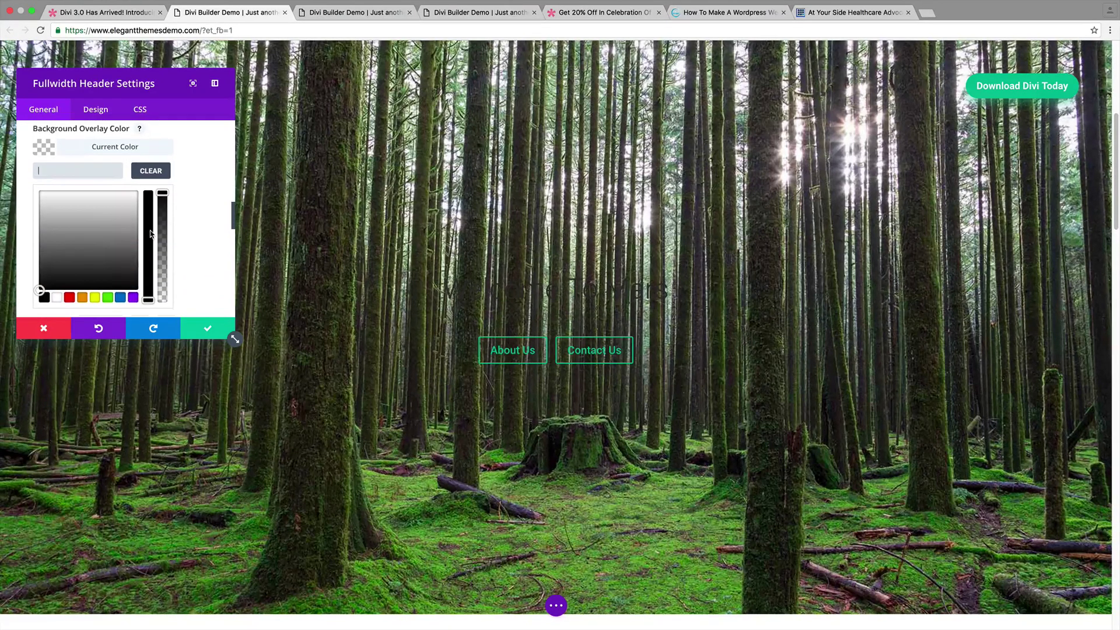
left_click(163, 198)
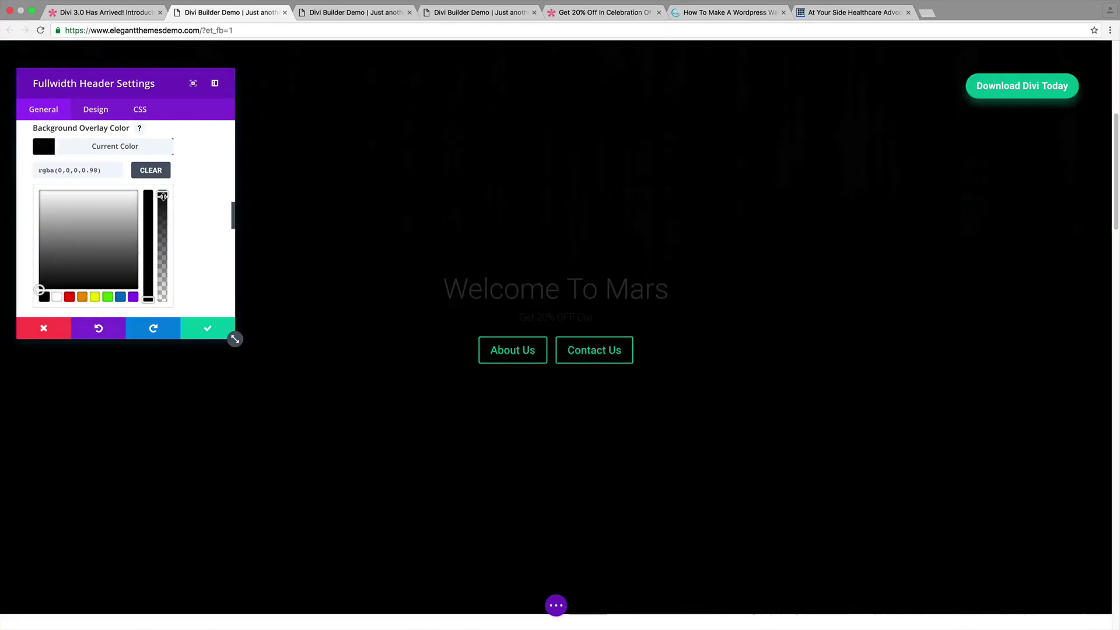
left_click_drag(163, 199, 163, 239)
- Try blue, yellow, orange, red and green overlay tints, then settle on black at 0.56 opacity
left_click(121, 297)
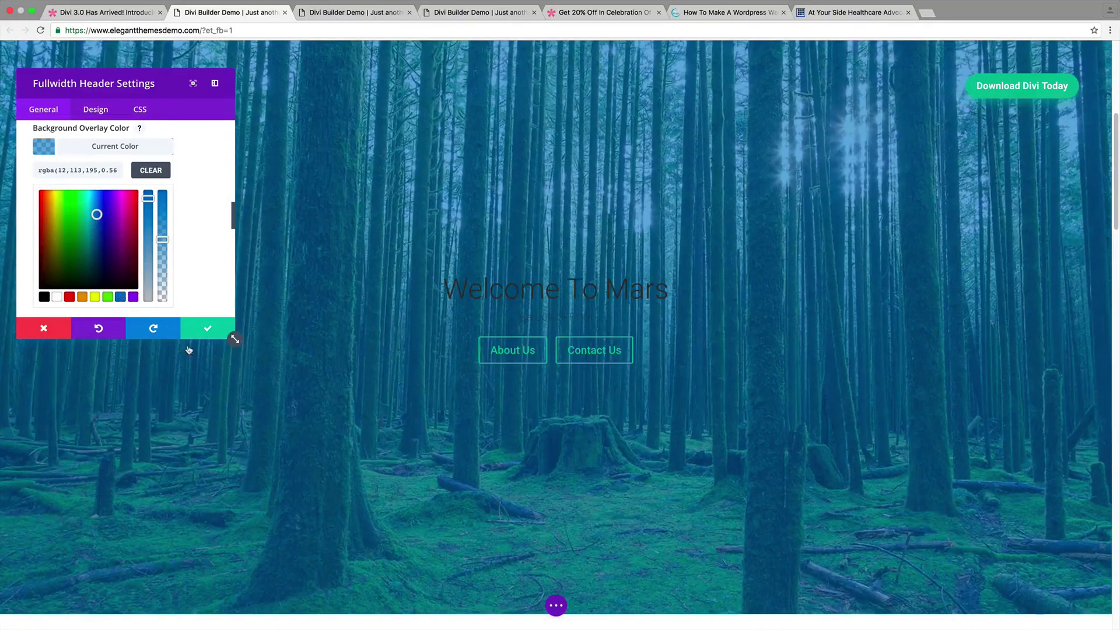
left_click(93, 298)
left_click(83, 297)
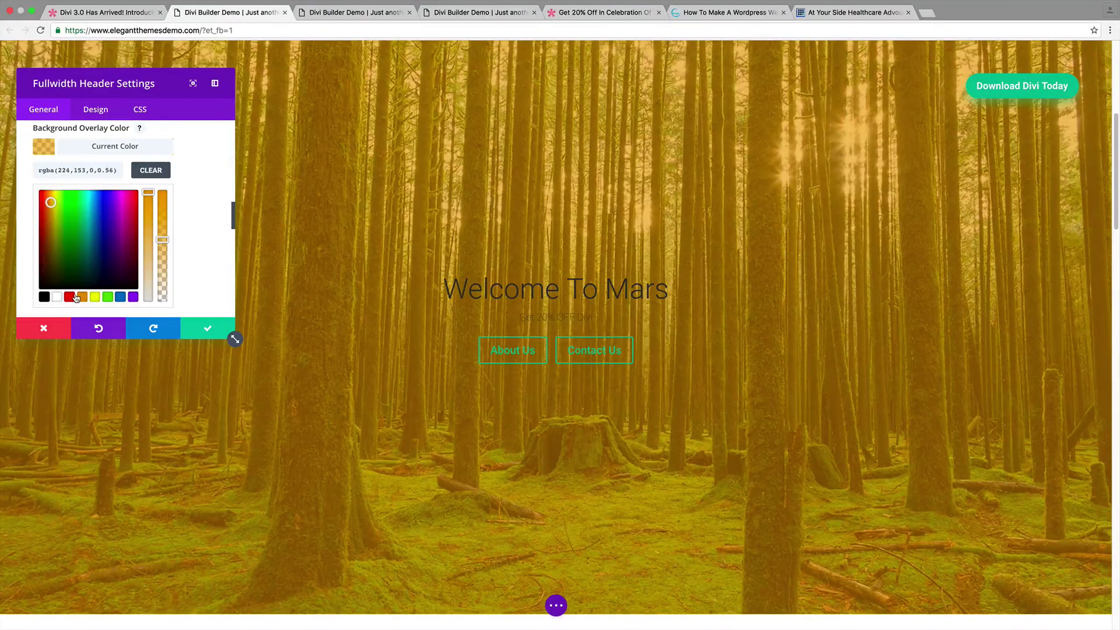
left_click(76, 298)
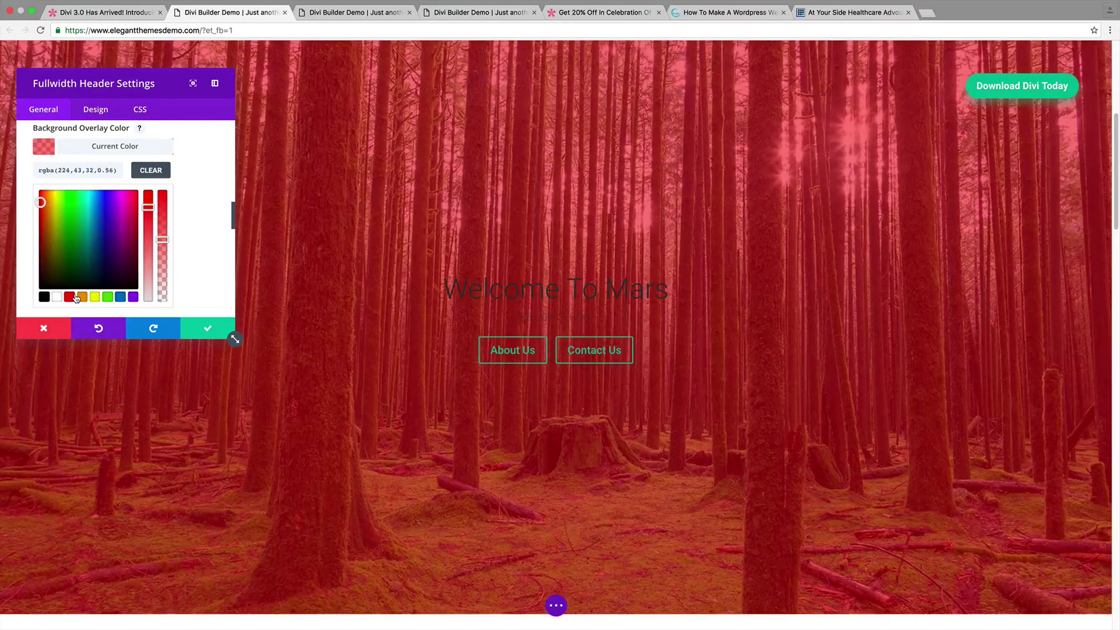
left_click(108, 298)
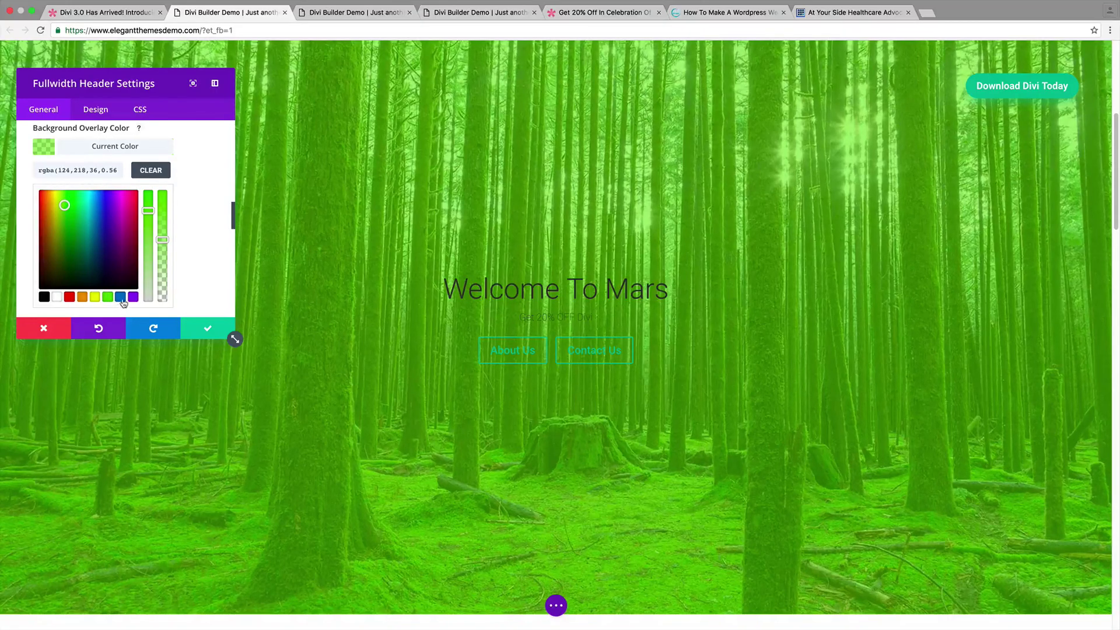
left_click(121, 298)
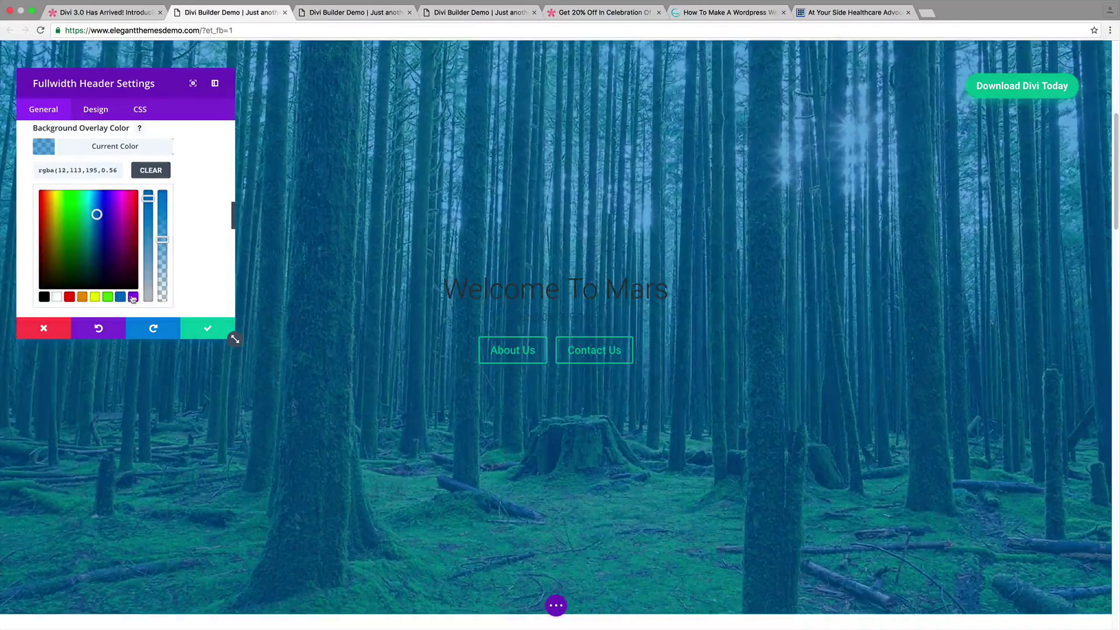
left_click(45, 297)
- Change the header's Text Color setting from Dark to Light
scroll(189, 264, "up", 8)
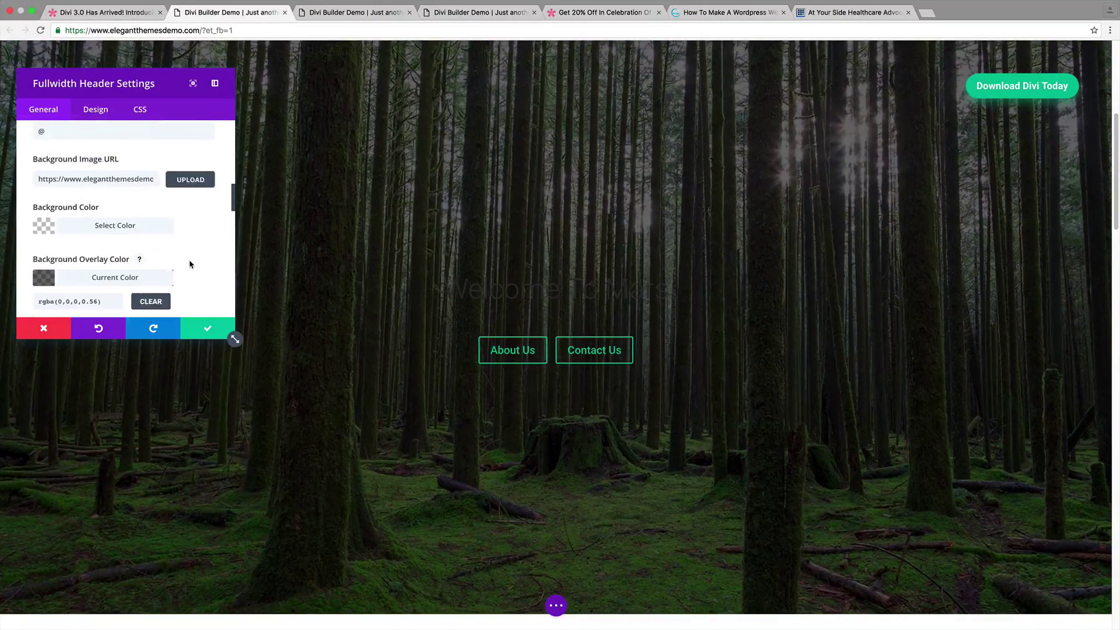
scroll(178, 252, "up", 5)
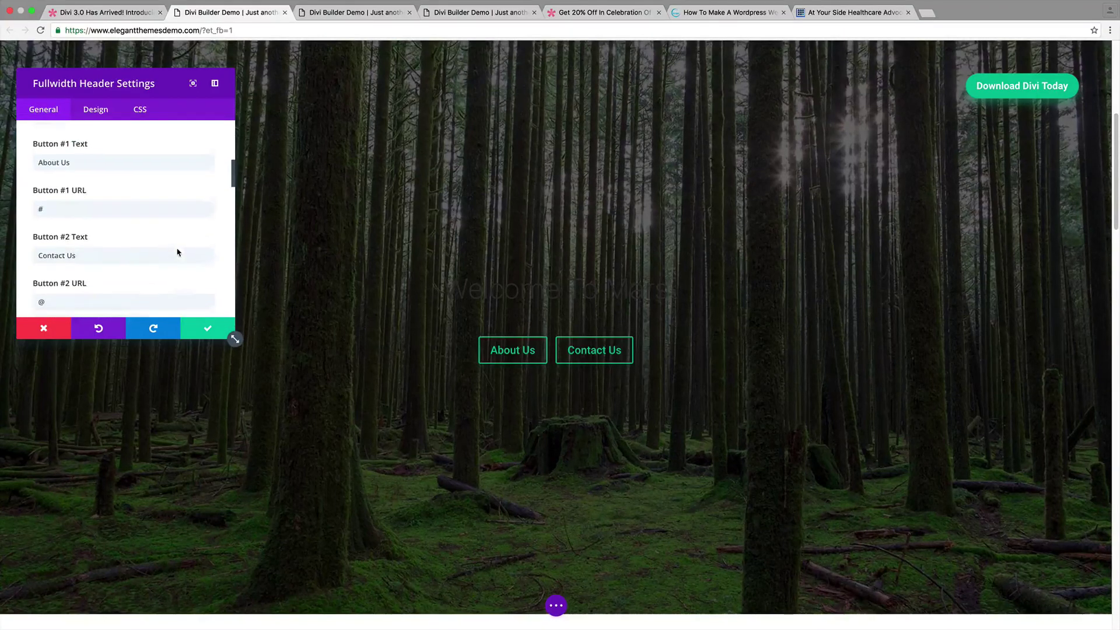
scroll(178, 252, "up", 3)
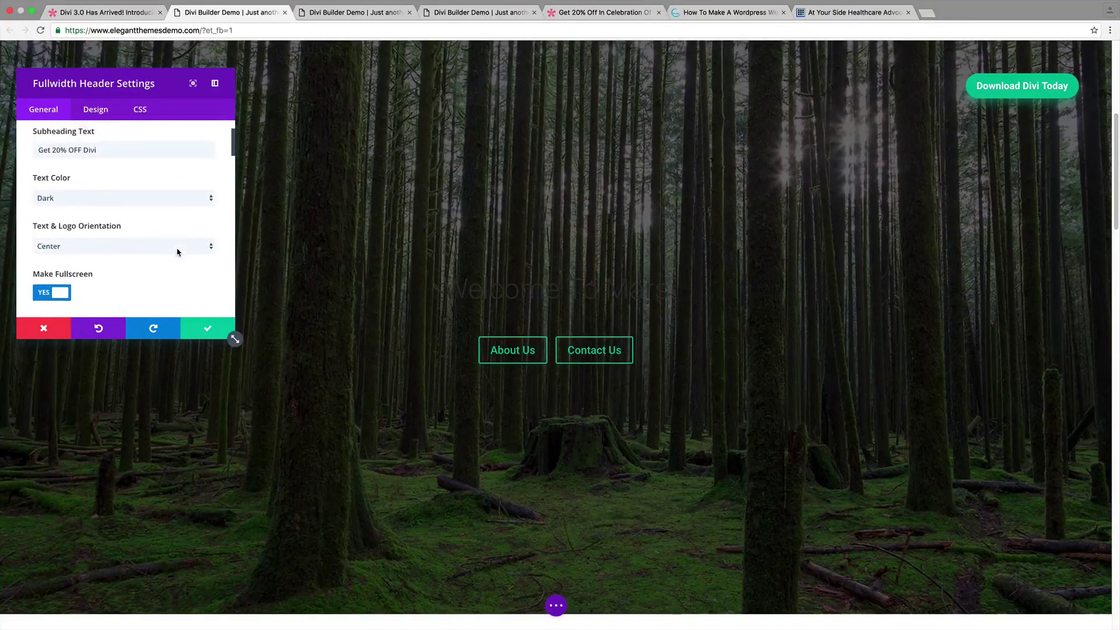
left_click(167, 200)
left_click(169, 208)
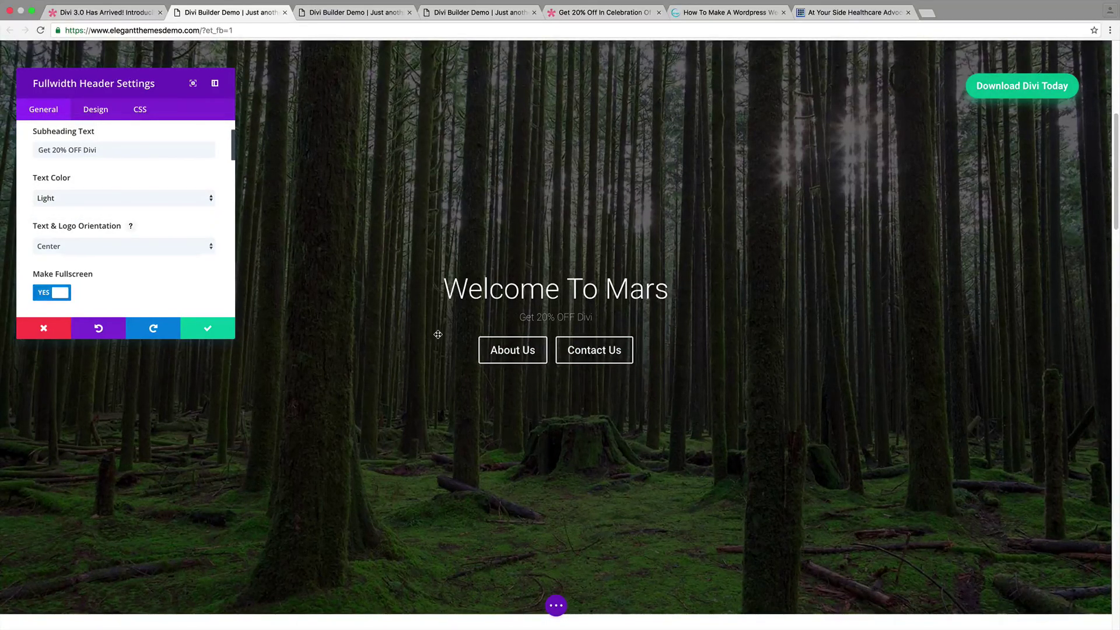
scroll(177, 277, "down", 5)
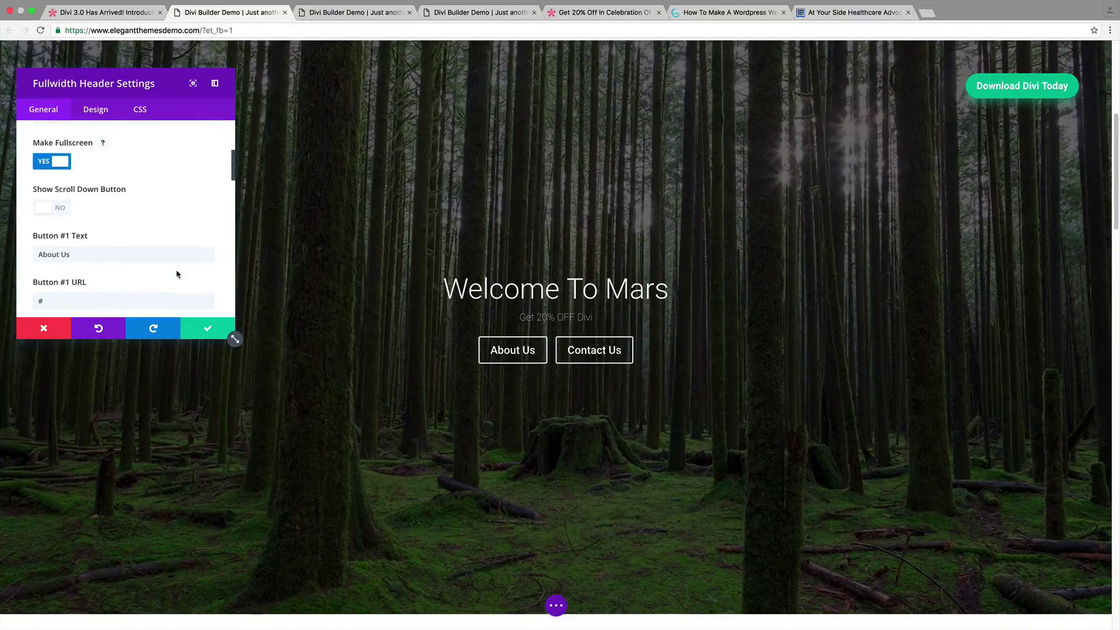
scroll(178, 274, "down", 8)
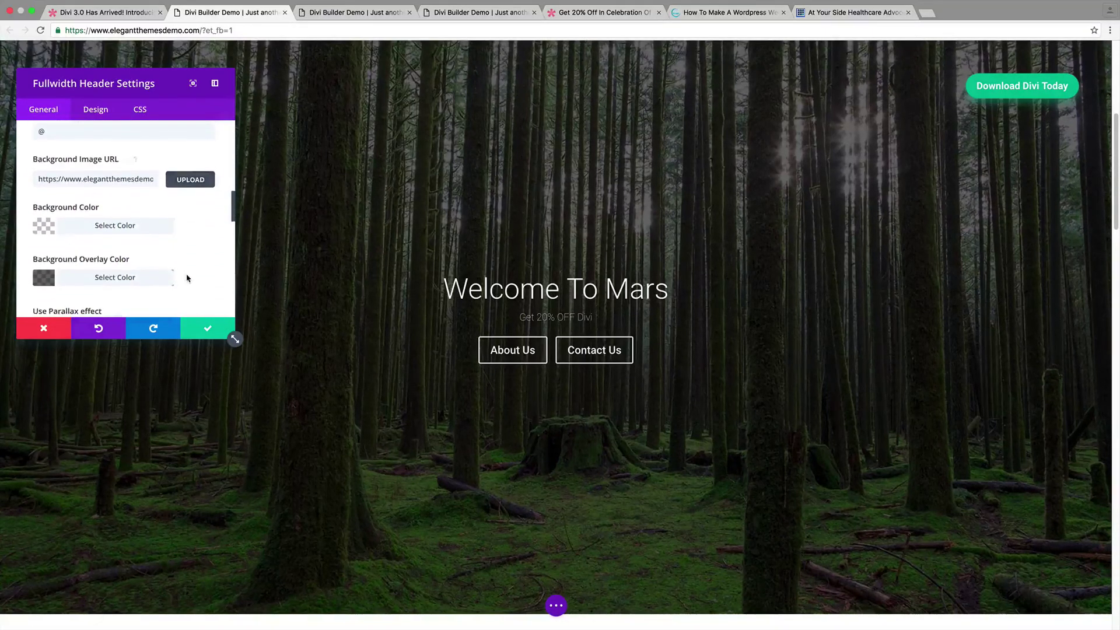
- Set logo-4.png from the Media Library as the header's logo image
scroll(191, 274, "down", 2)
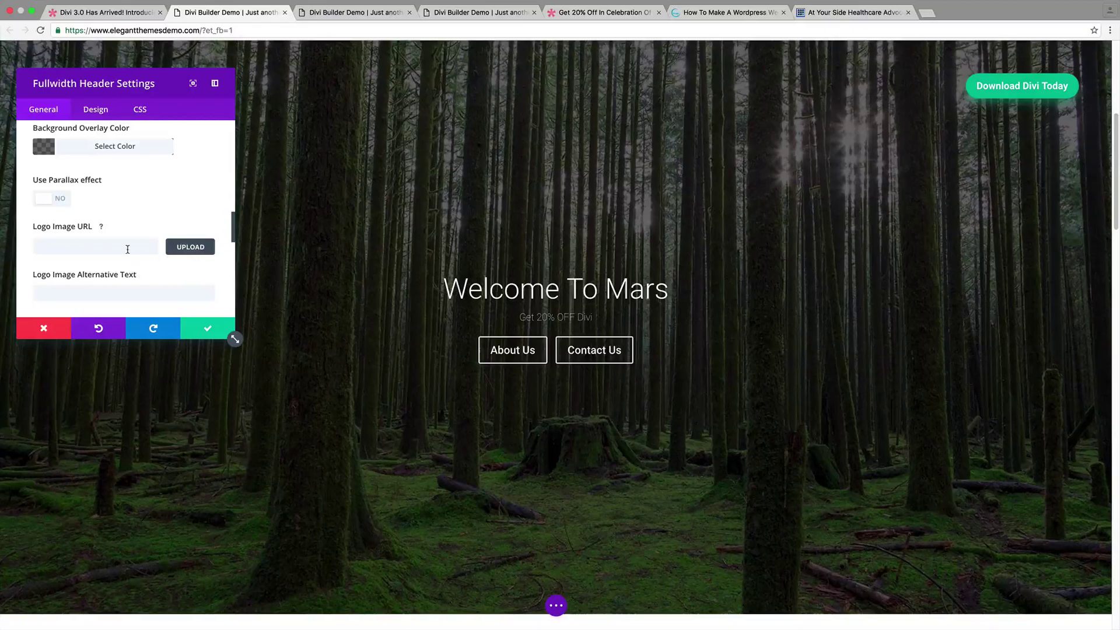
left_click(128, 249)
scroll(127, 249, "down", 2)
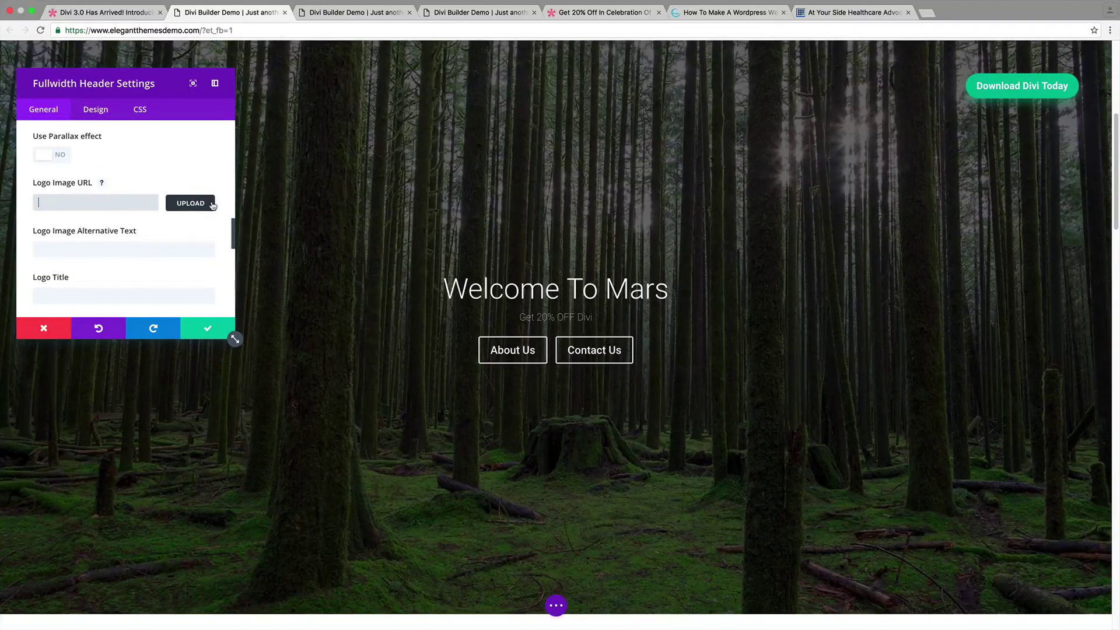
left_click(190, 203)
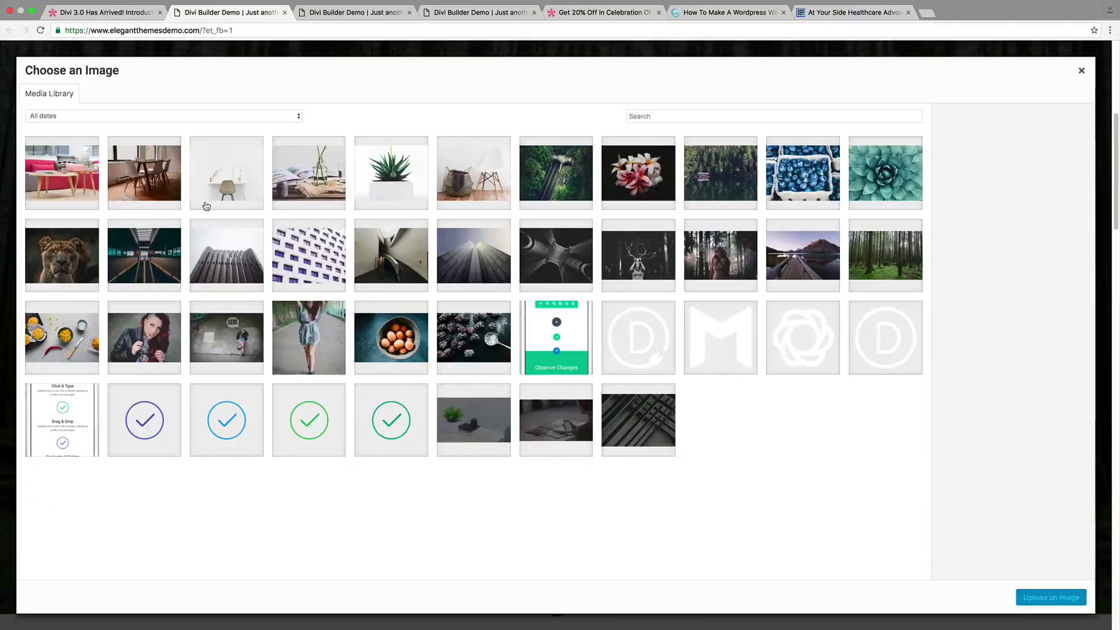
left_click(623, 344)
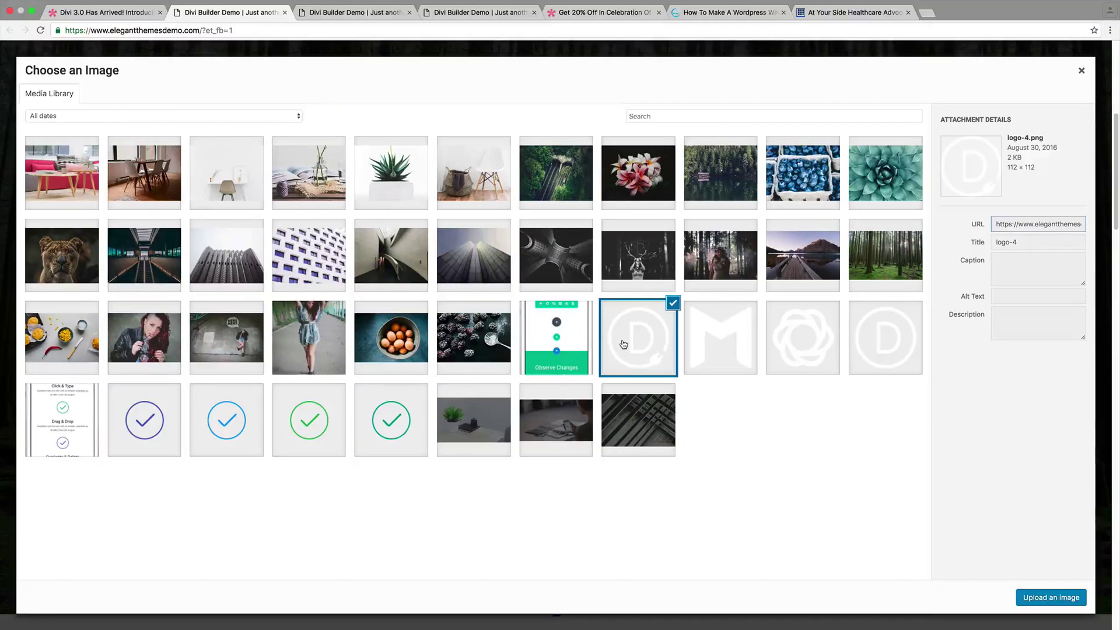
left_click(1023, 596)
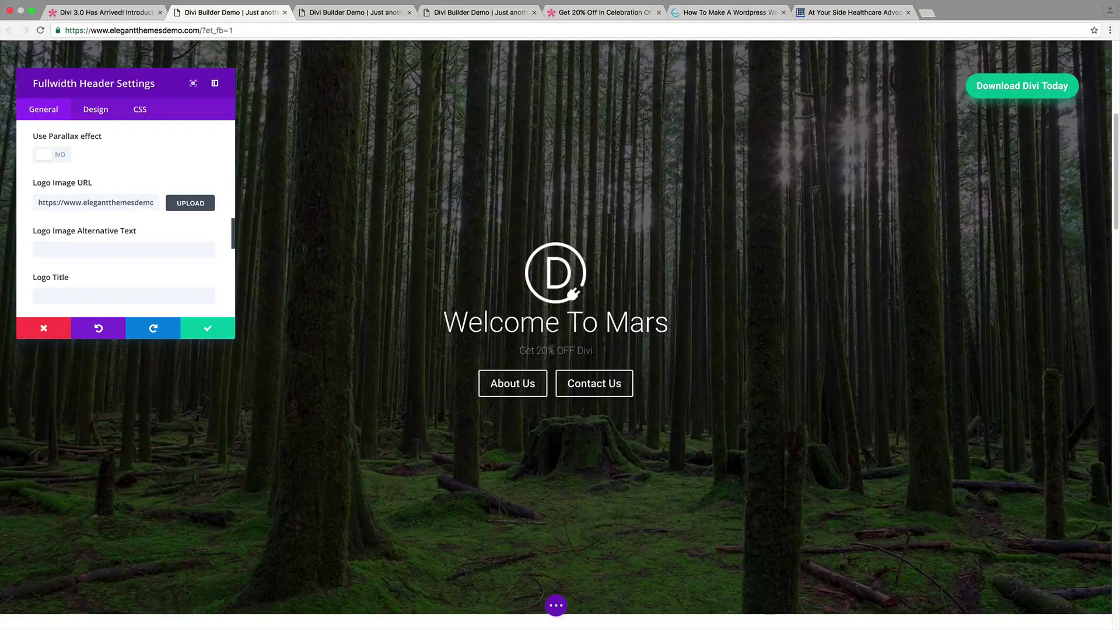
- Enter 'The divi theme is the best theme out there on the market!' in the header's Content field
scroll(158, 254, "down", 5)
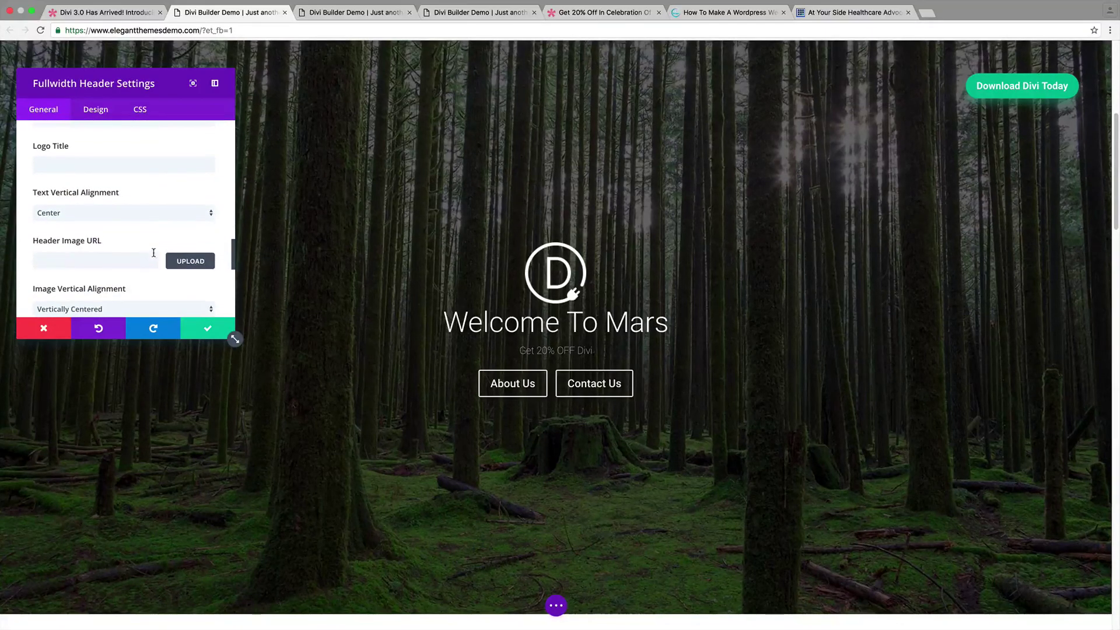
scroll(156, 254, "down", 2)
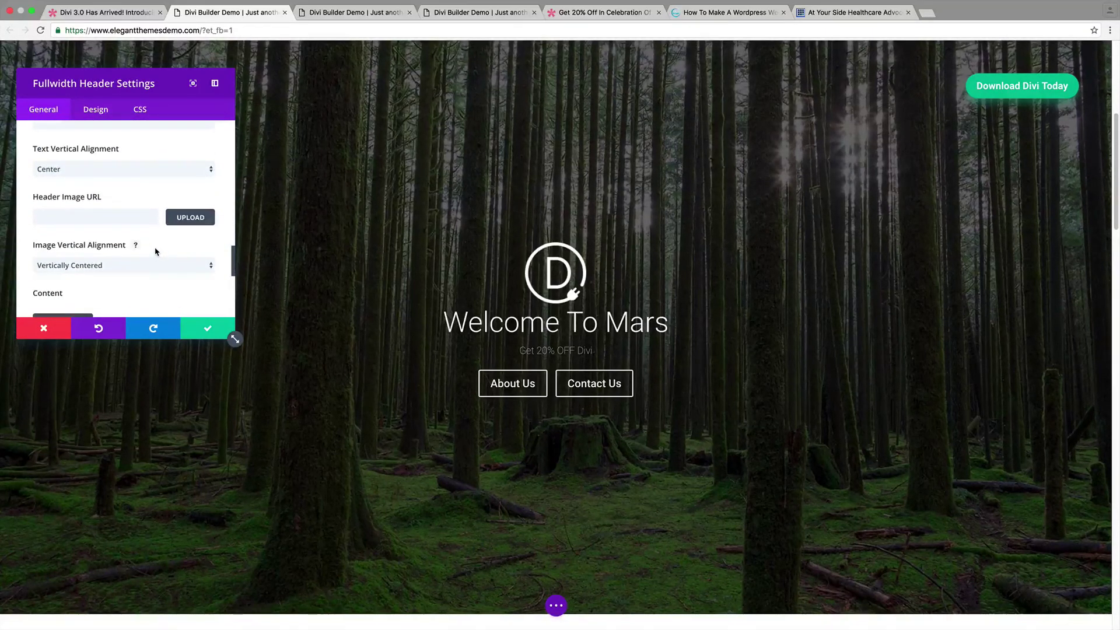
scroll(156, 248, "down", 7)
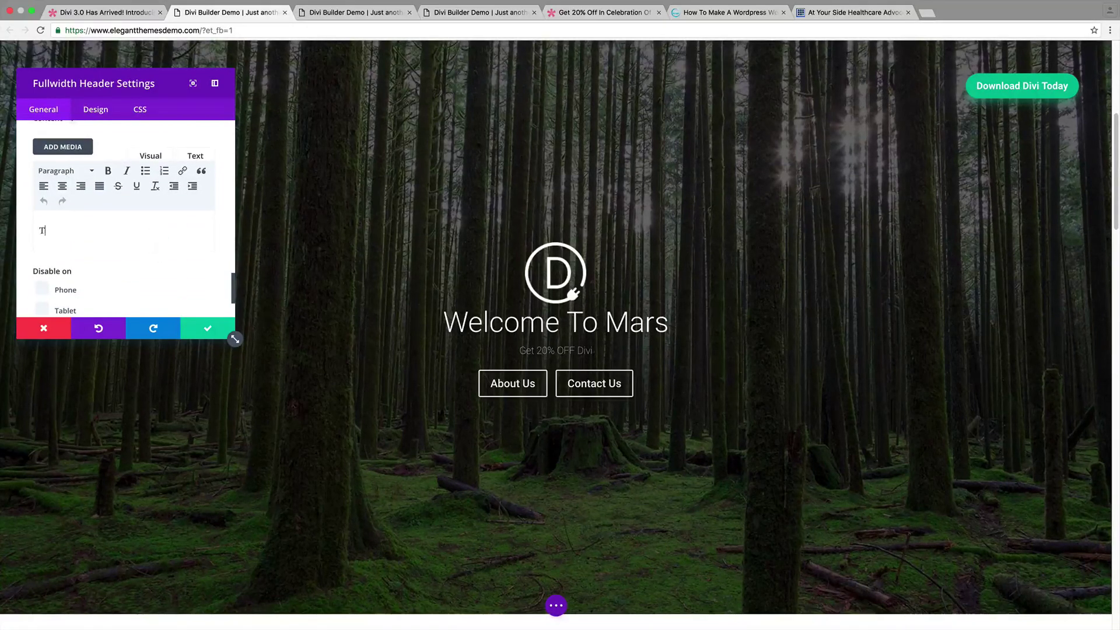
type("he divi th")
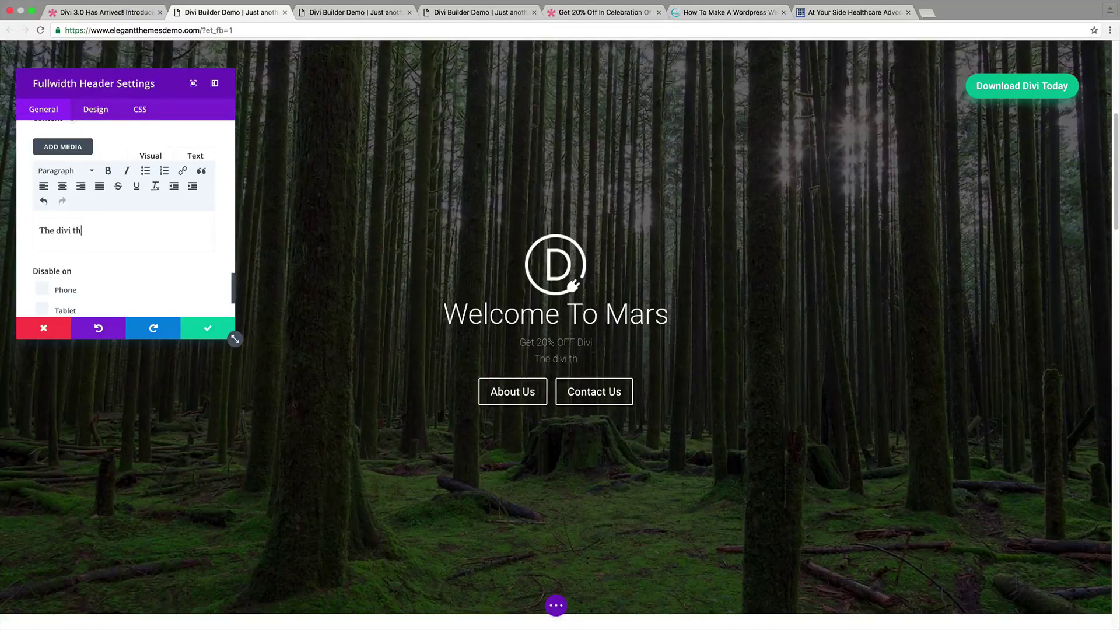
type("eme is the best the")
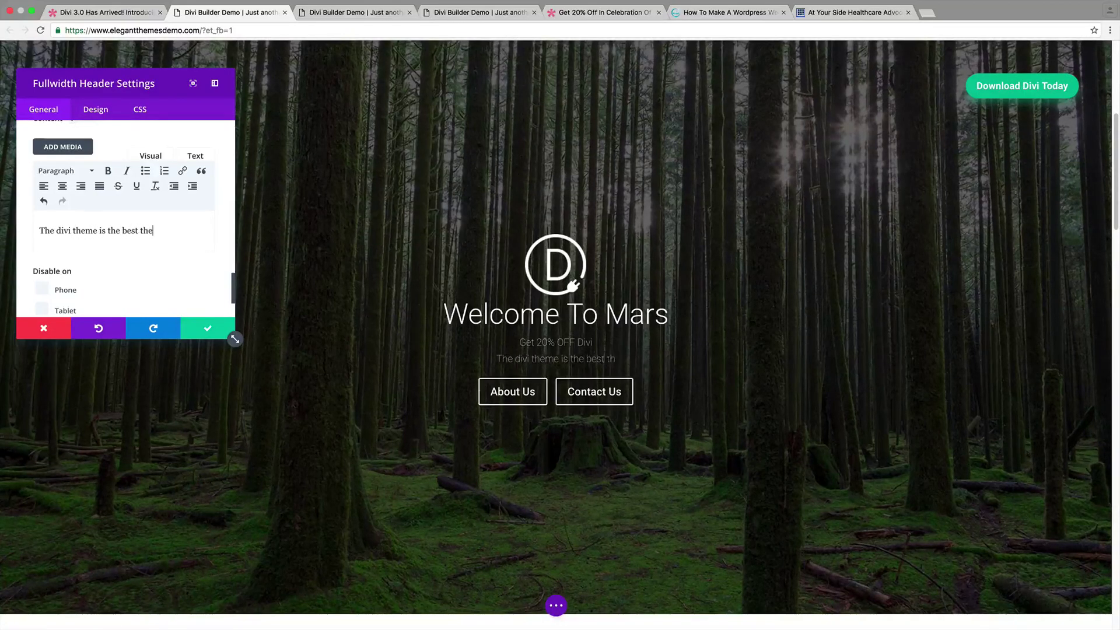
type("me out there on then")
key("BackSpace")
key("BackSpace")
type("market!")
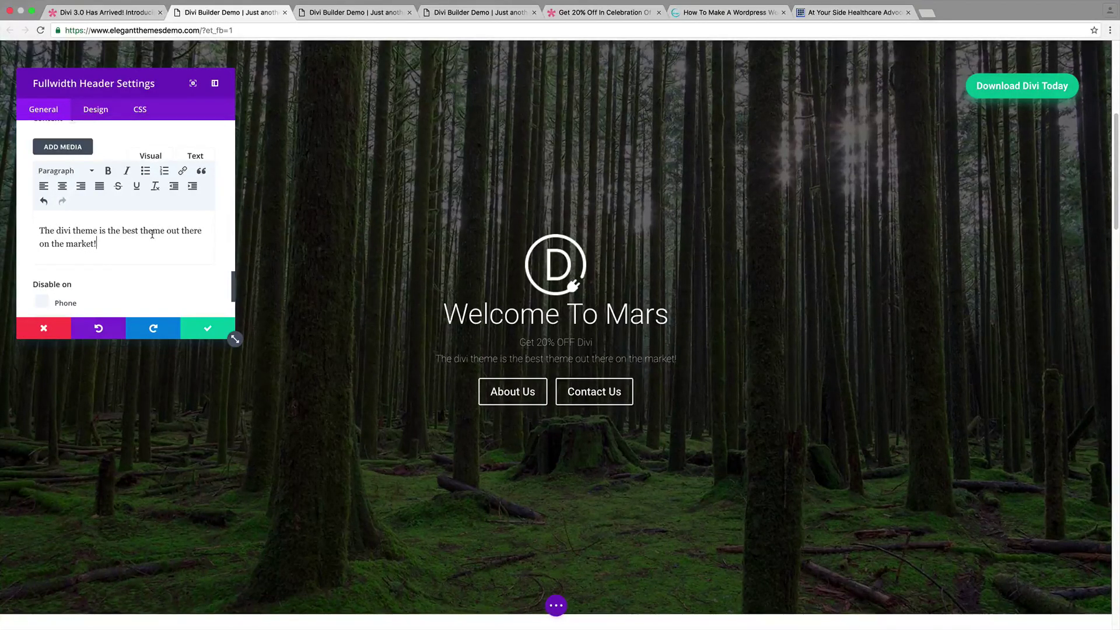
scroll(153, 236, "down", 1)
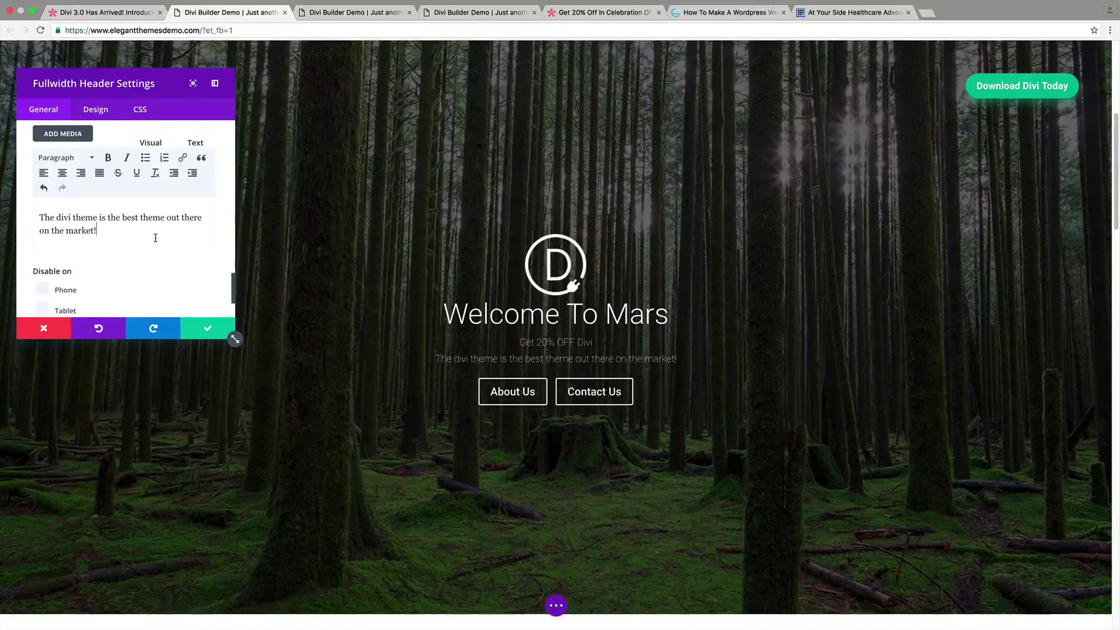
scroll(134, 242, "down", 5)
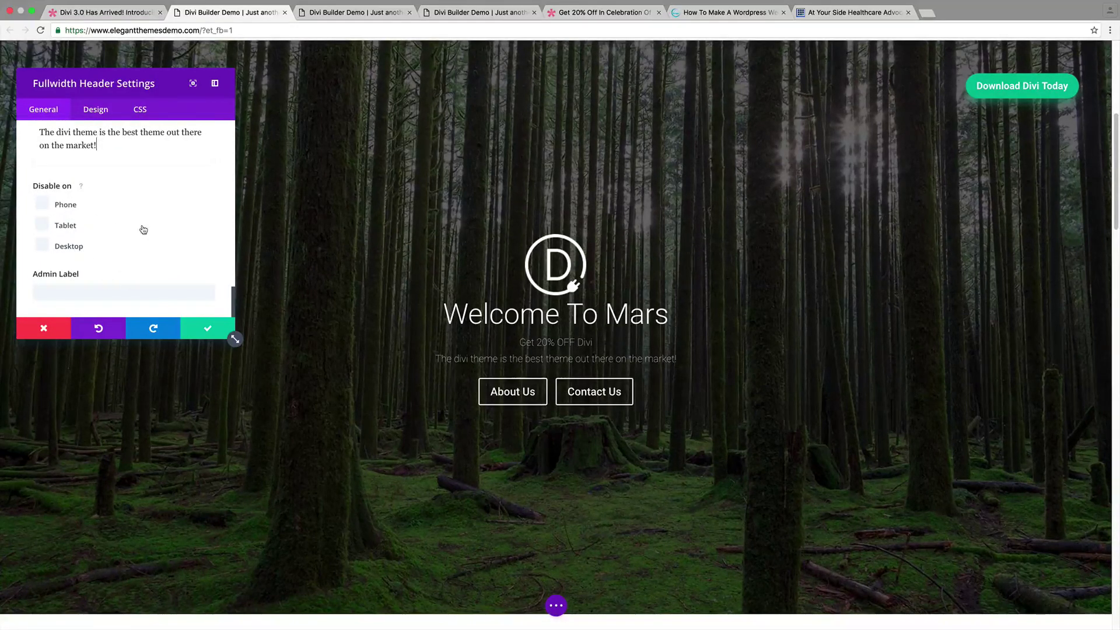
- Preview blue, red and green for the 'Welcome To Mars' title colour, then set it to white
scroll(150, 233, "up", 15)
left_click(107, 111)
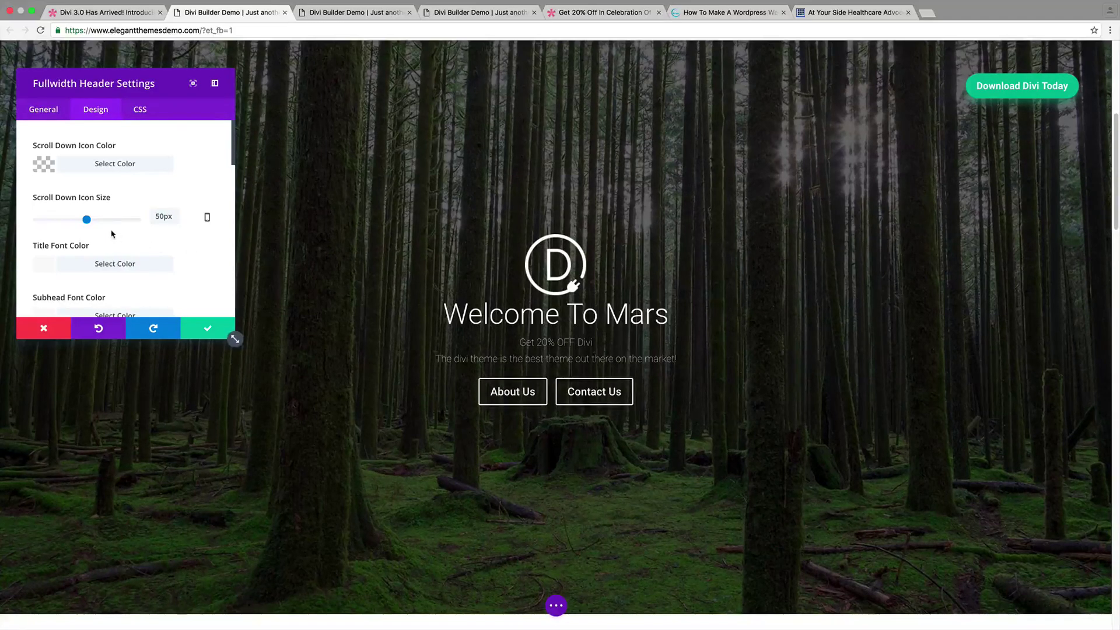
scroll(116, 231, "down", 3)
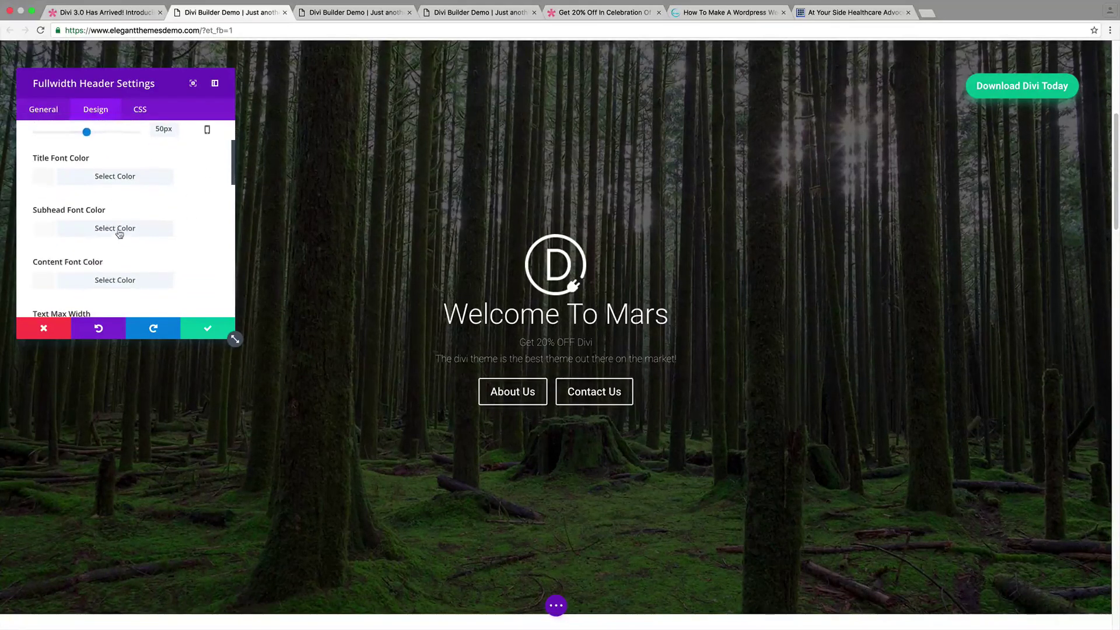
left_click(51, 175)
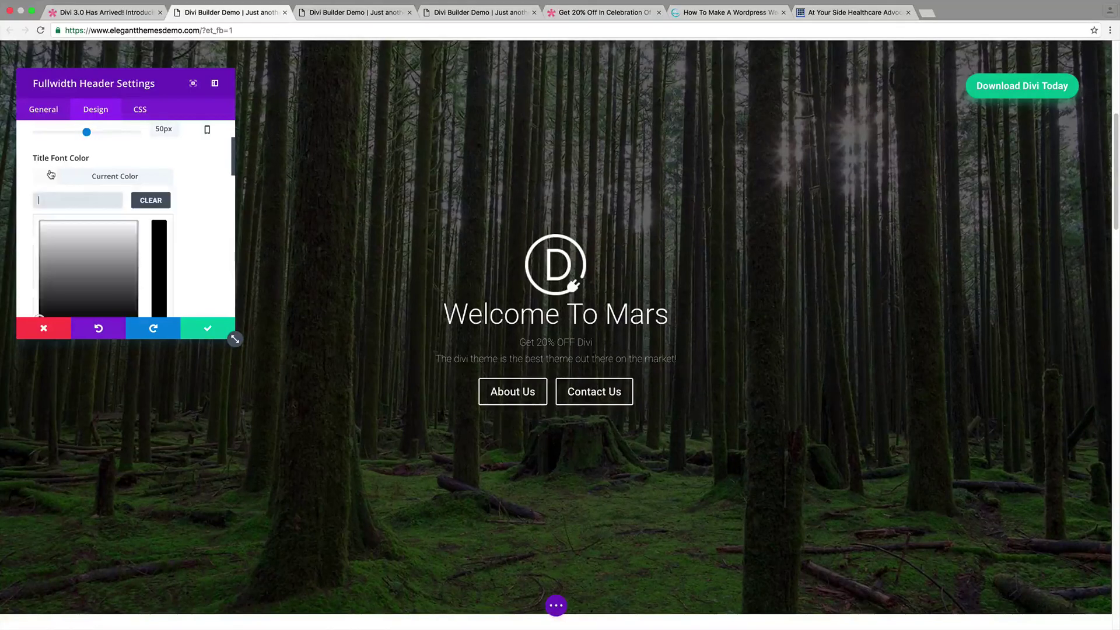
scroll(87, 219, "down", 2)
left_click(120, 240)
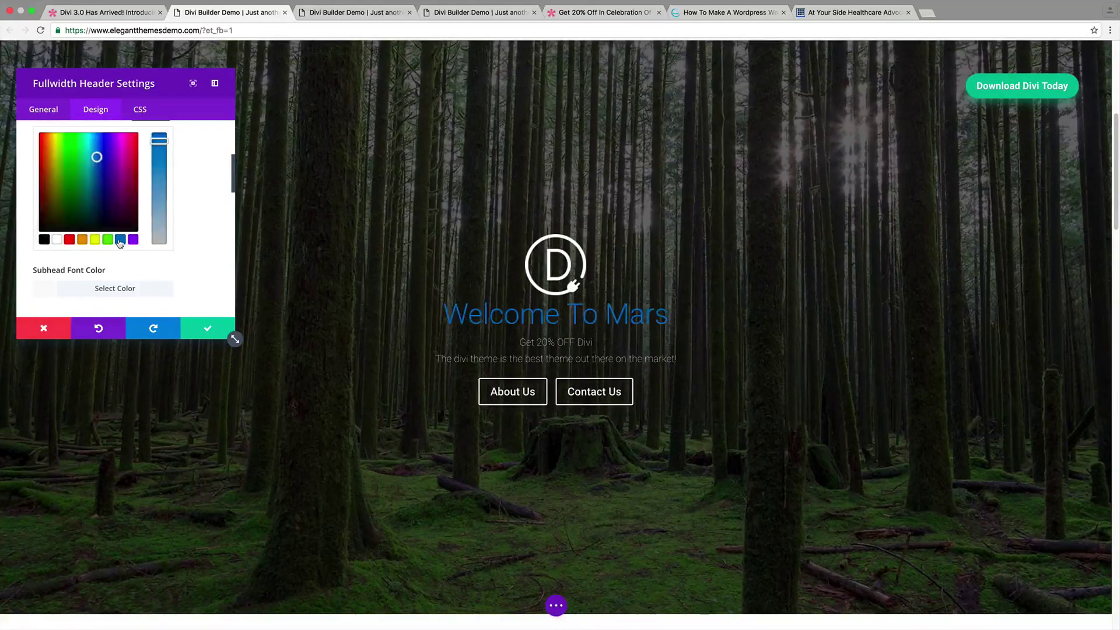
left_click(69, 241)
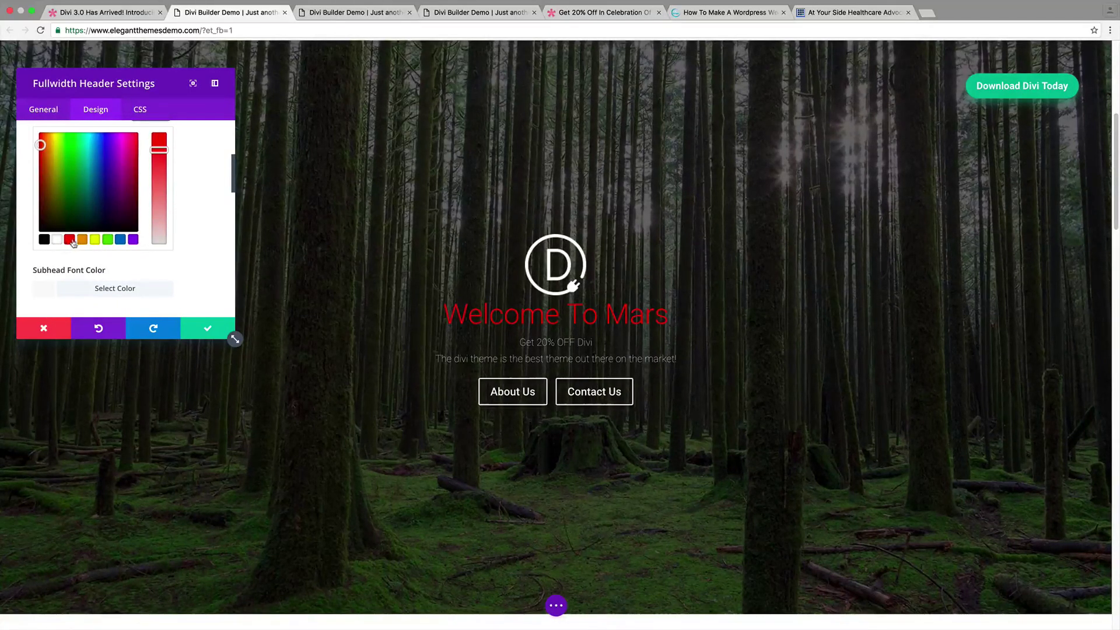
left_click(107, 240)
scroll(120, 245, "down", 3)
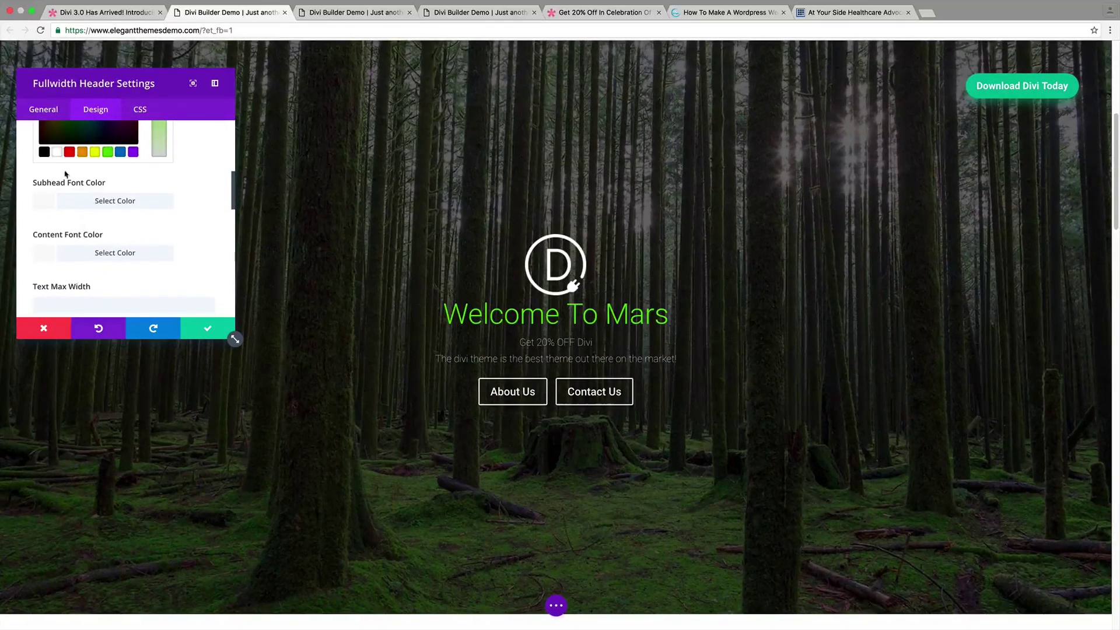
left_click(56, 152)
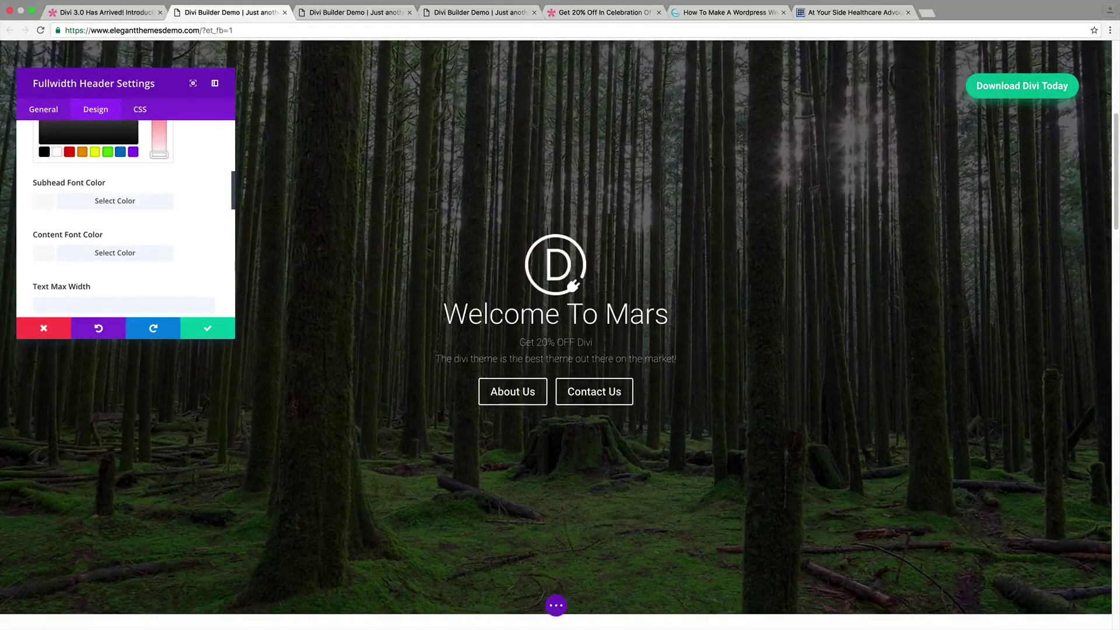
- Select the header's content sentence on the page and make it bold
left_click_drag(677, 358, 439, 358)
scroll(145, 266, "down", 5)
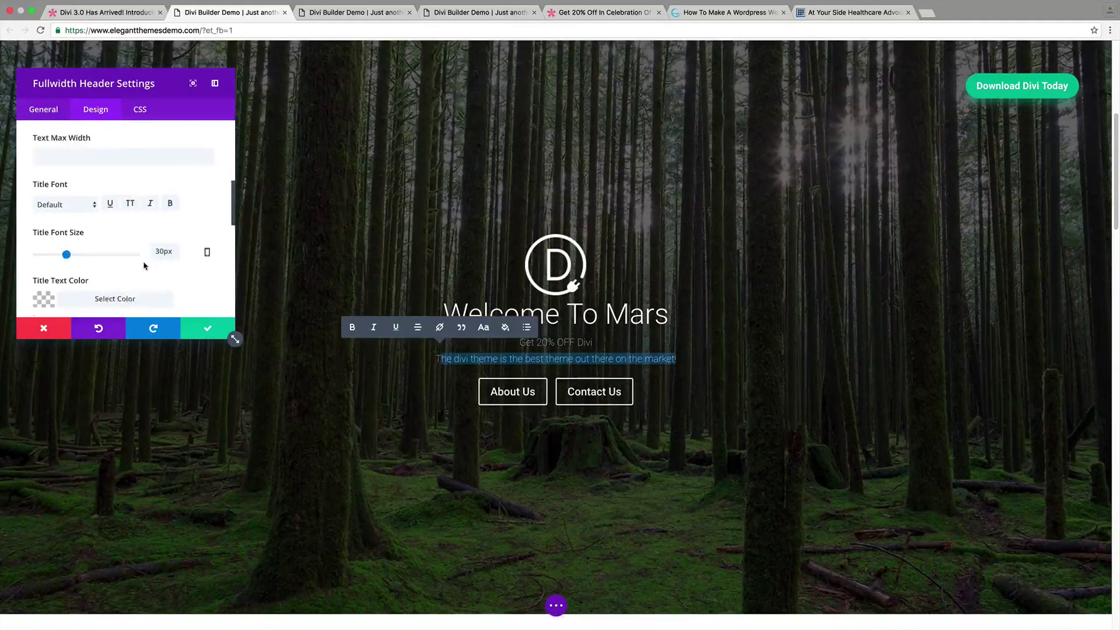
scroll(144, 266, "down", 3)
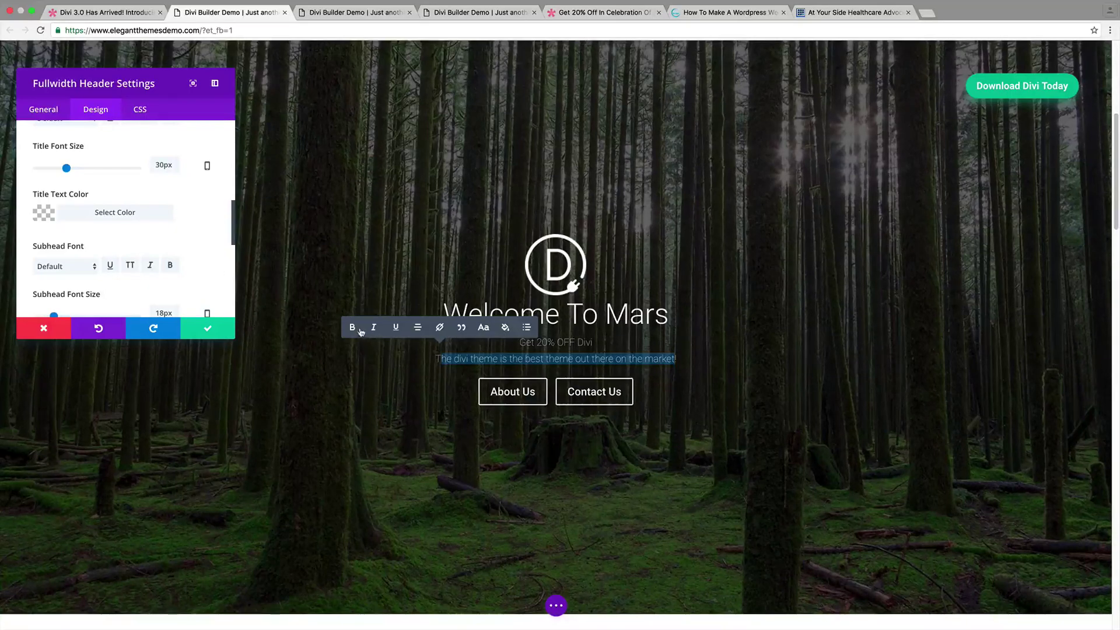
left_click(354, 328)
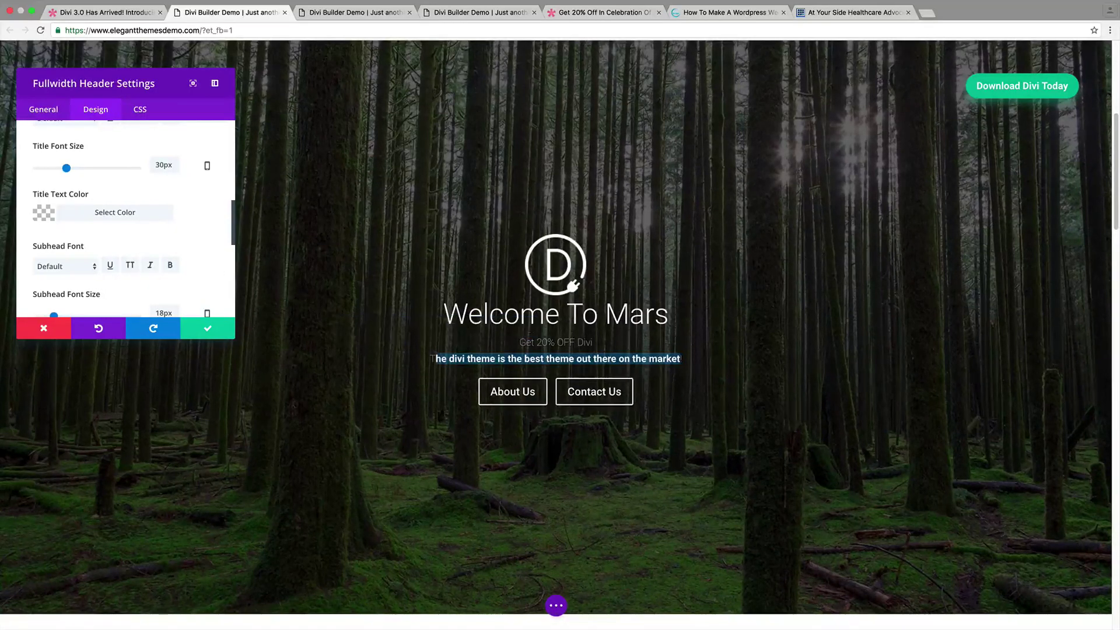
left_click(435, 359)
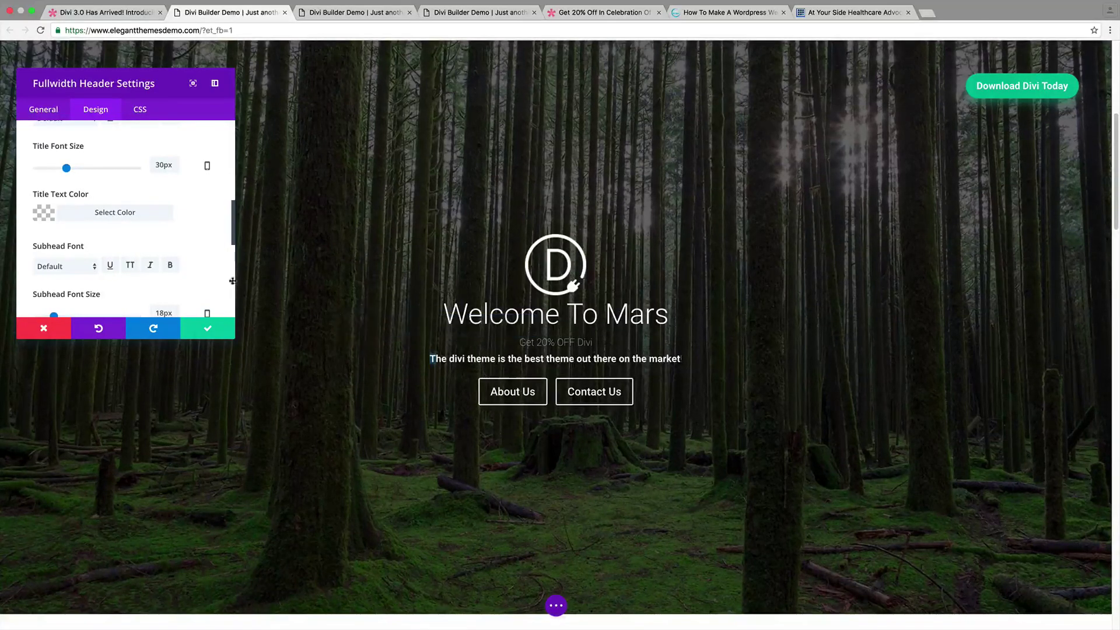
- Reselect the content sentence and set the Content Font to Arvo
scroll(233, 281, "down", 5)
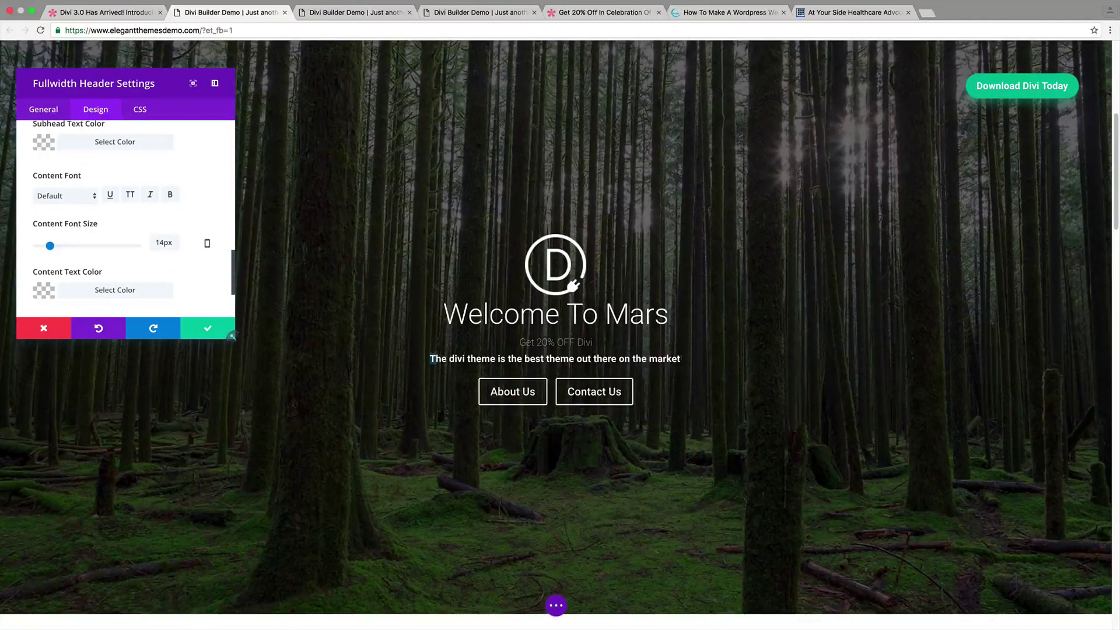
left_click(462, 358)
left_click_drag(681, 358, 430, 358)
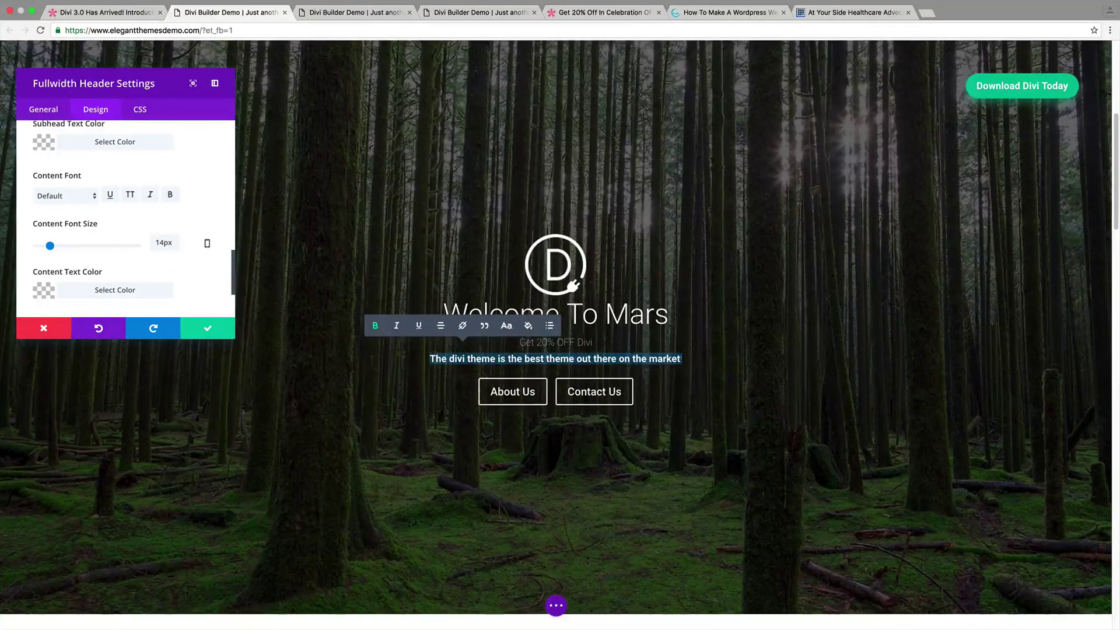
left_click(81, 202)
left_click(83, 236)
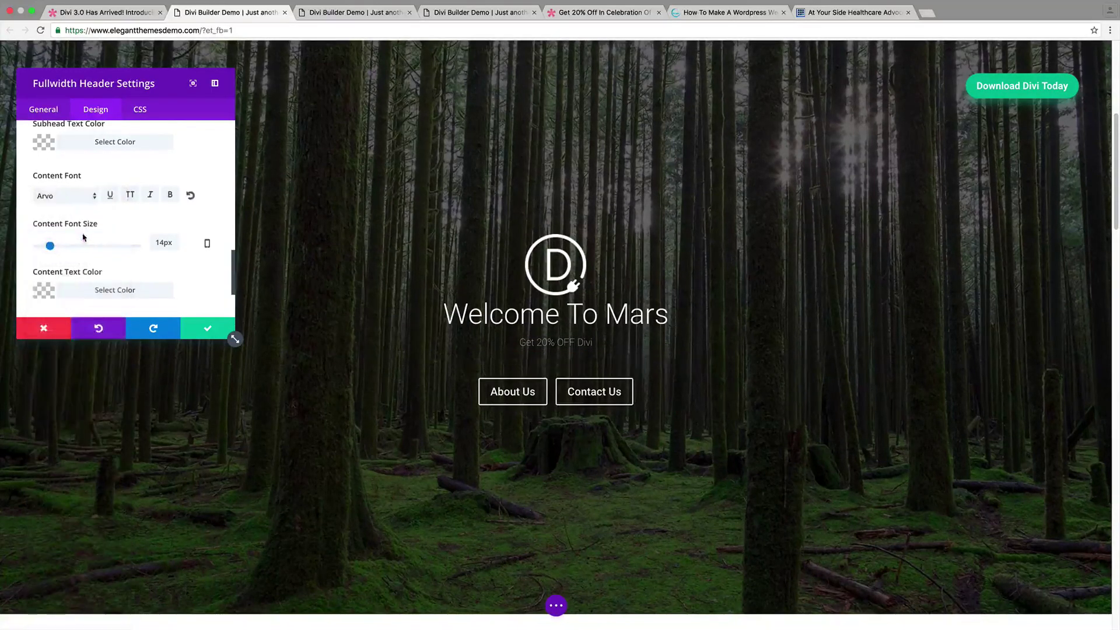
- Change the content font to Cardo and try 20 as its font size
left_click(80, 201)
left_click(82, 274)
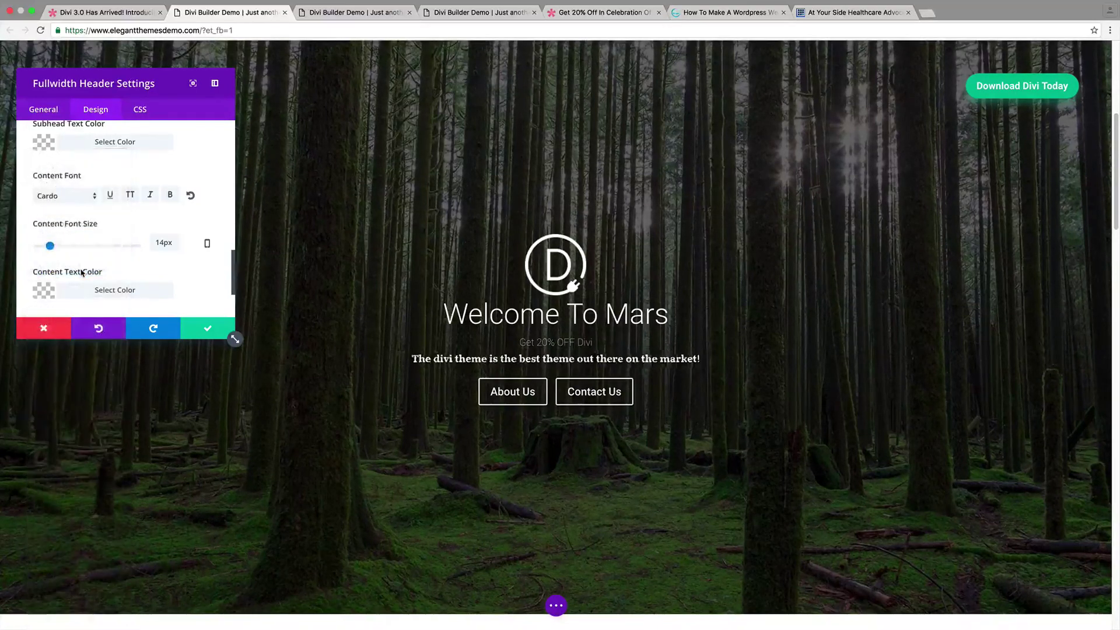
left_click_drag(177, 240, 155, 241)
type("20")
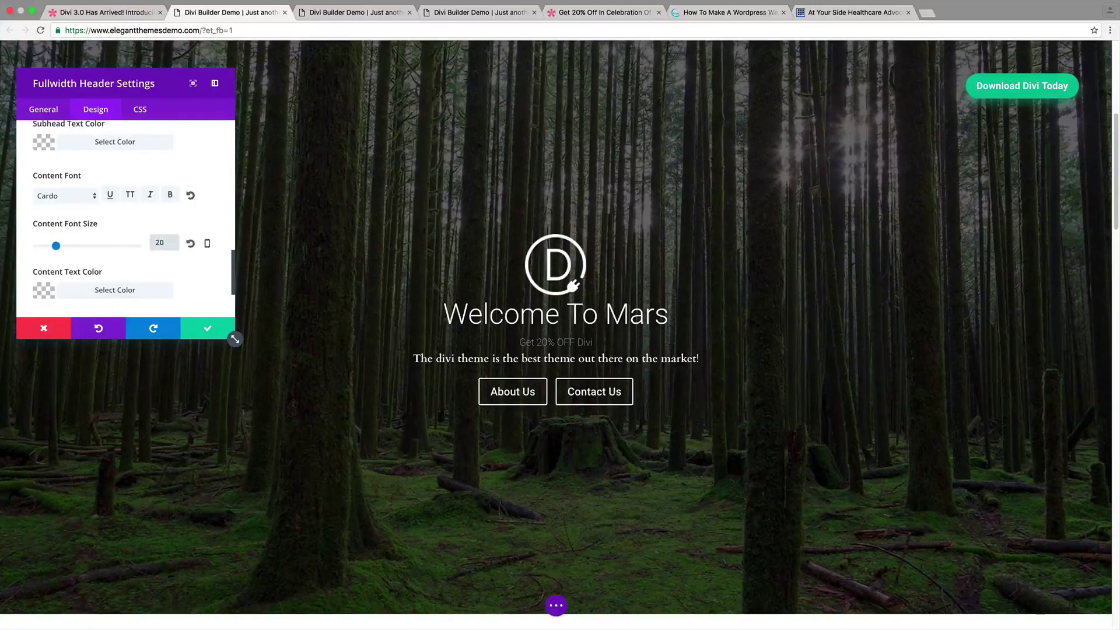
- Test several more Content Font Size values, then settle on 29px with the slider
key("BackSpace")
key("BackSpace")
type("14p")
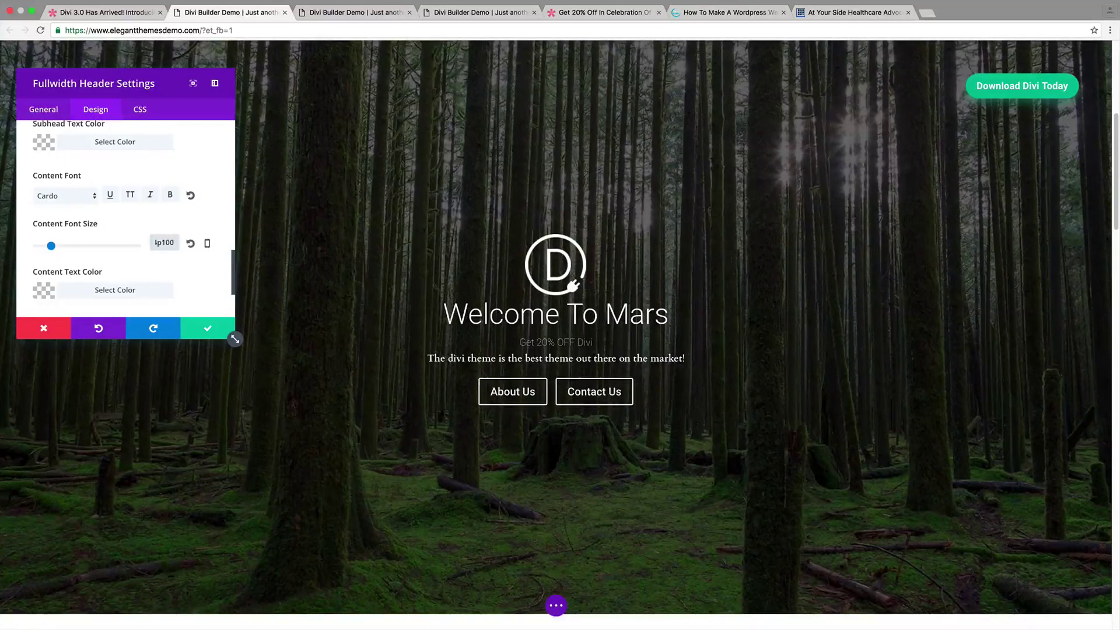
type("1")
key("BackSpace")
key("BackSpace")
key("BackSpace")
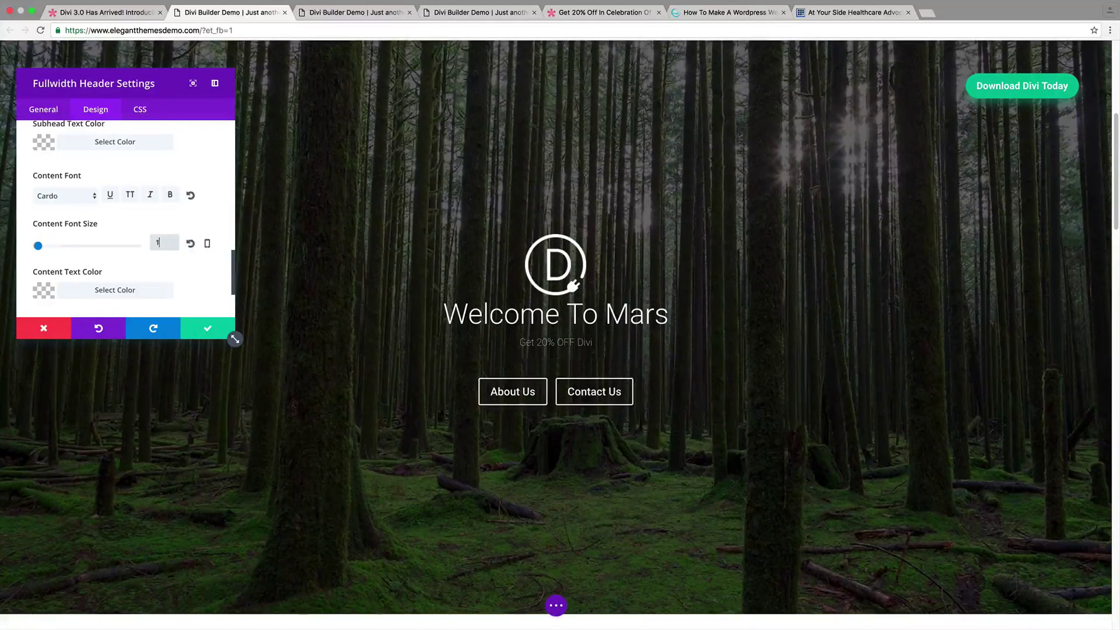
type("4px")
key("BackSpace")
key("BackSpace")
key("BackSpace")
type("00")
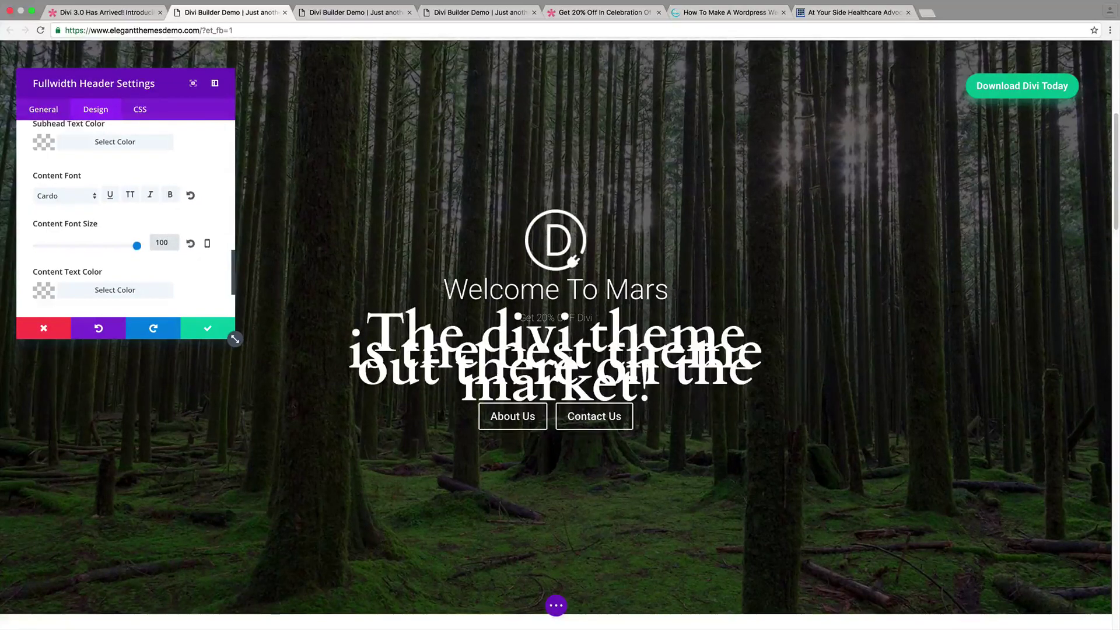
key("BackSpace")
key("BackSpace")
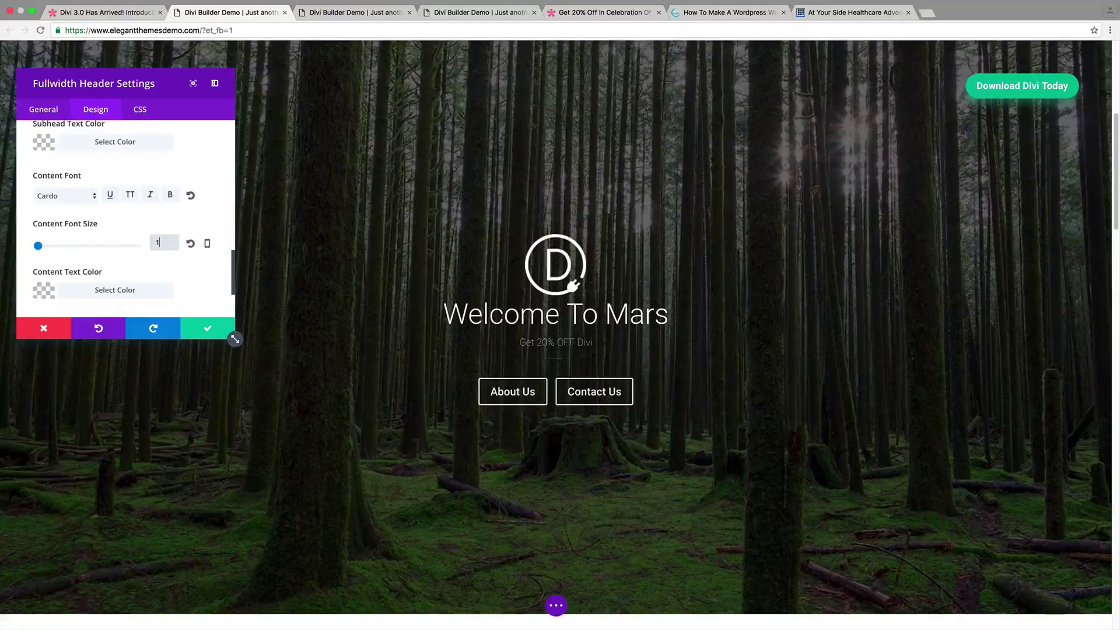
type("8")
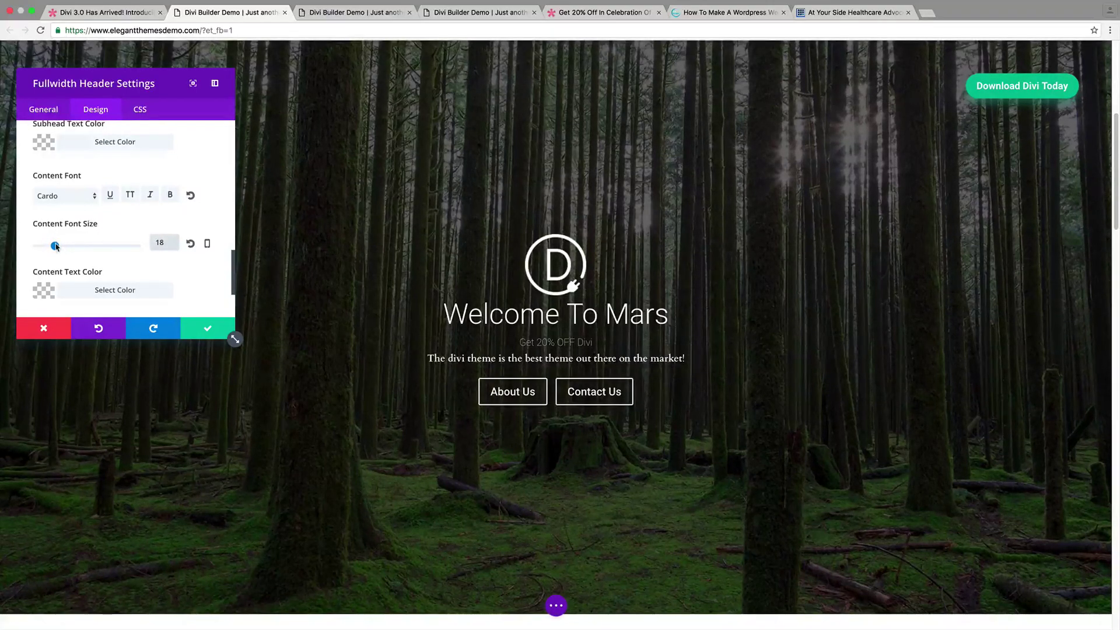
mouse_move(56, 246)
left_mouse_down()
mouse_move(82, 247)
mouse_move(66, 247)
left_mouse_up()
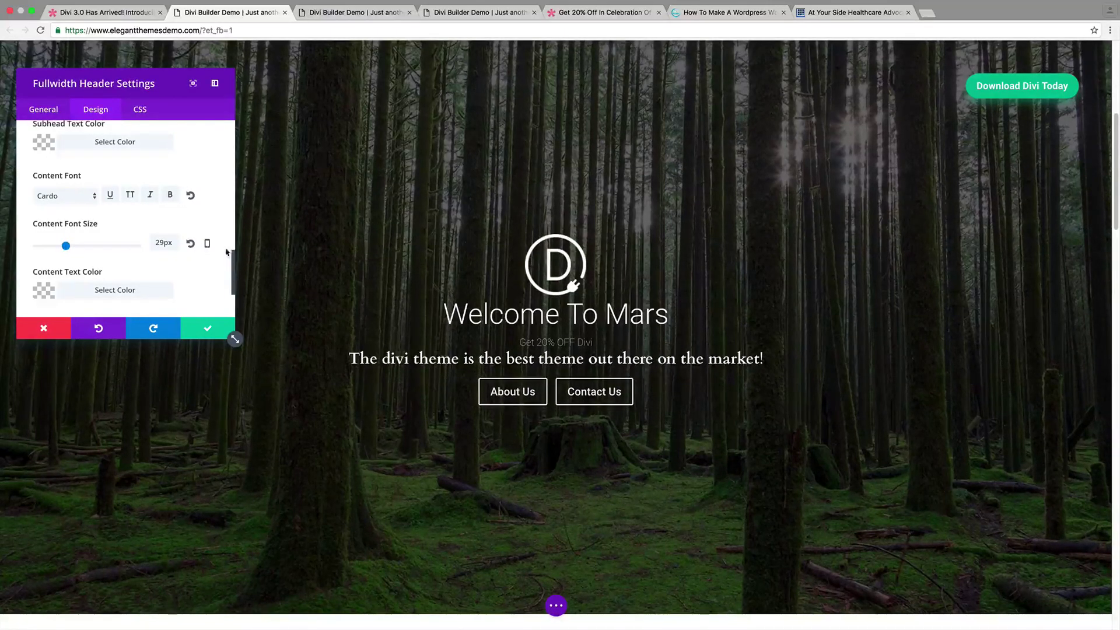
- Give the content text responsive sizes: 28px on smartphone and about 39px on tablet
left_click(207, 244)
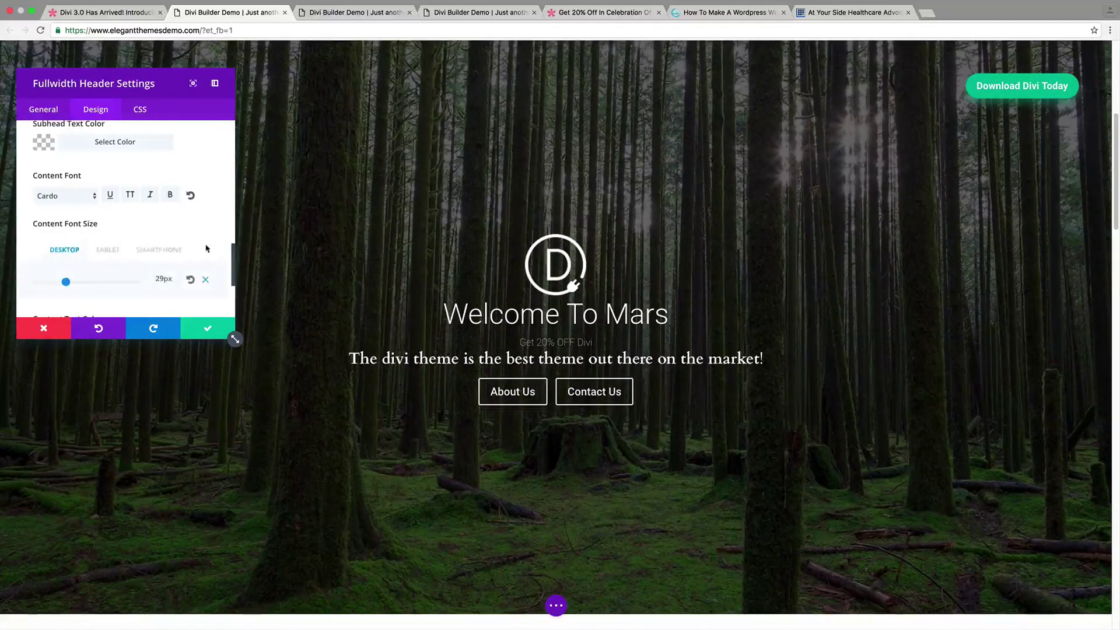
left_click(151, 252)
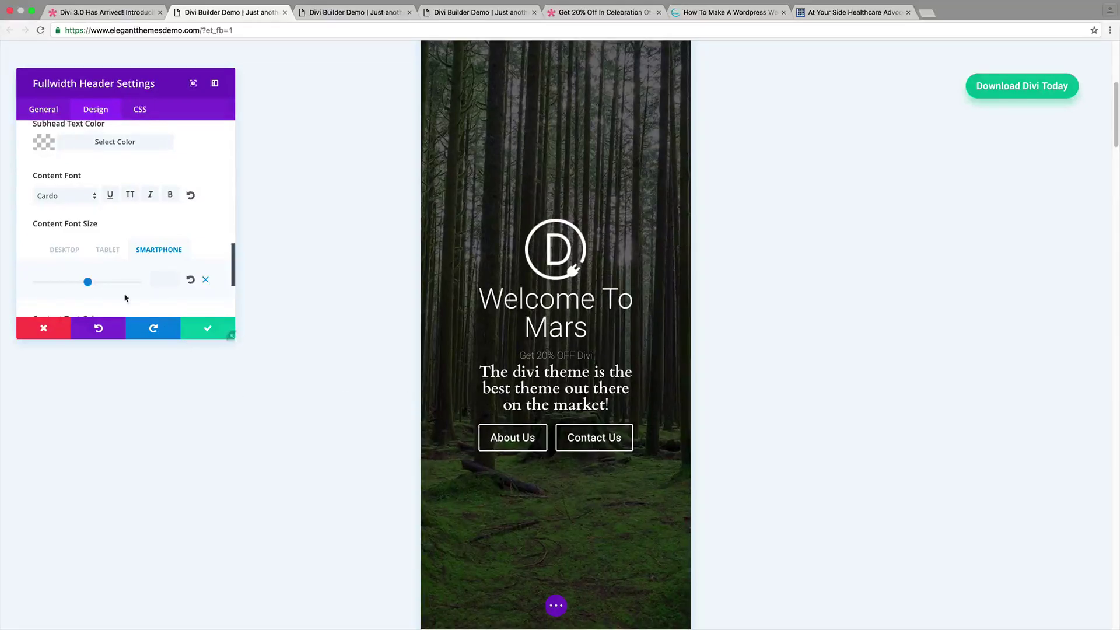
left_click_drag(87, 284, 65, 285)
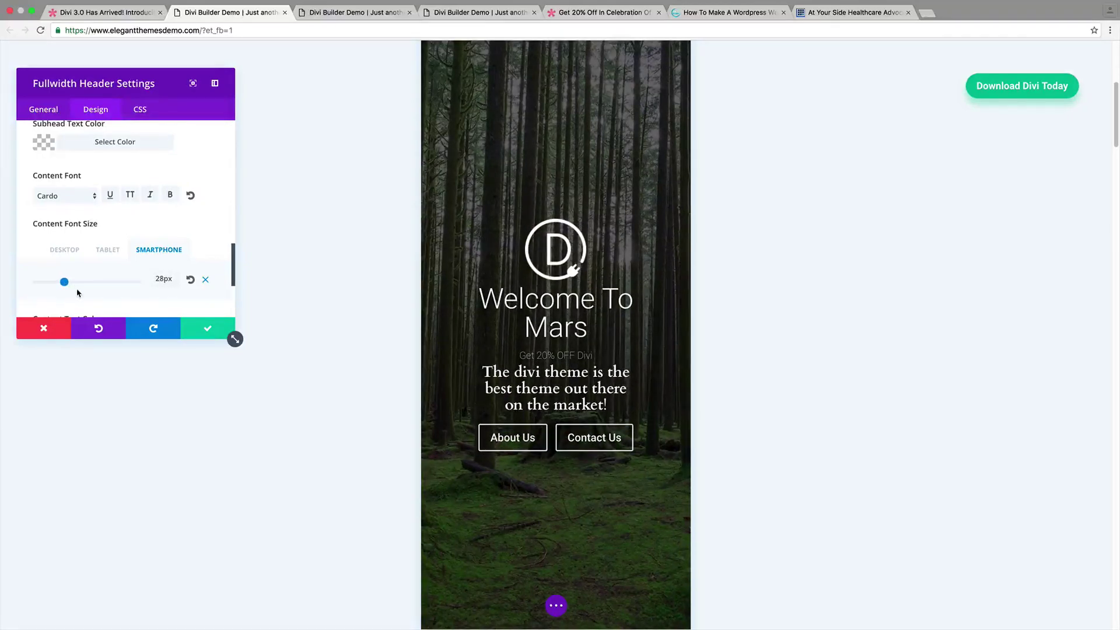
left_click(104, 250)
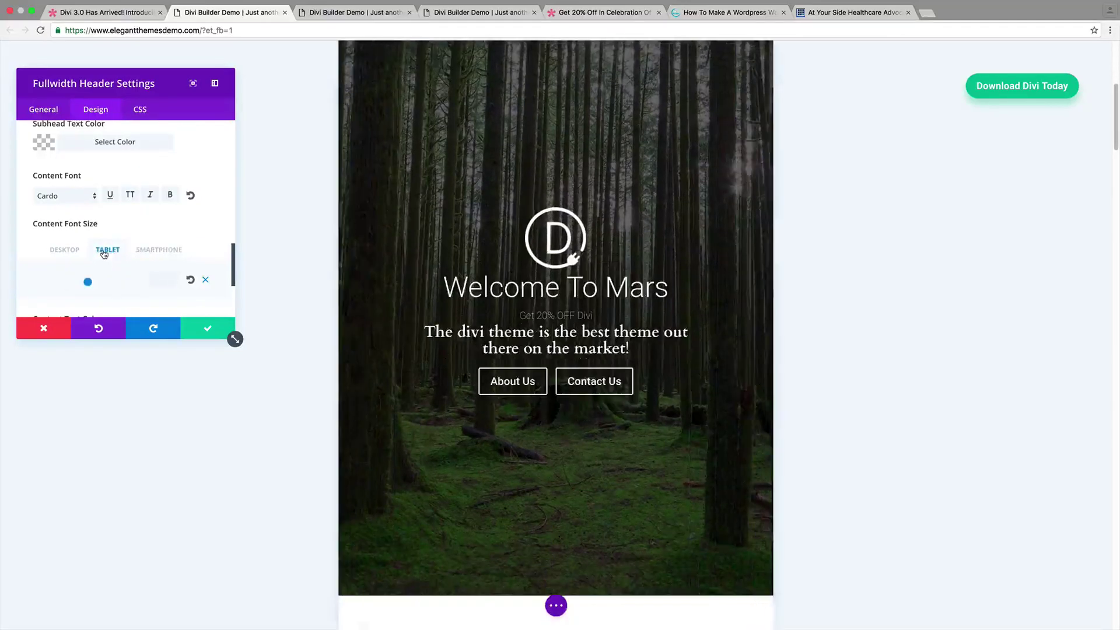
left_click(88, 281)
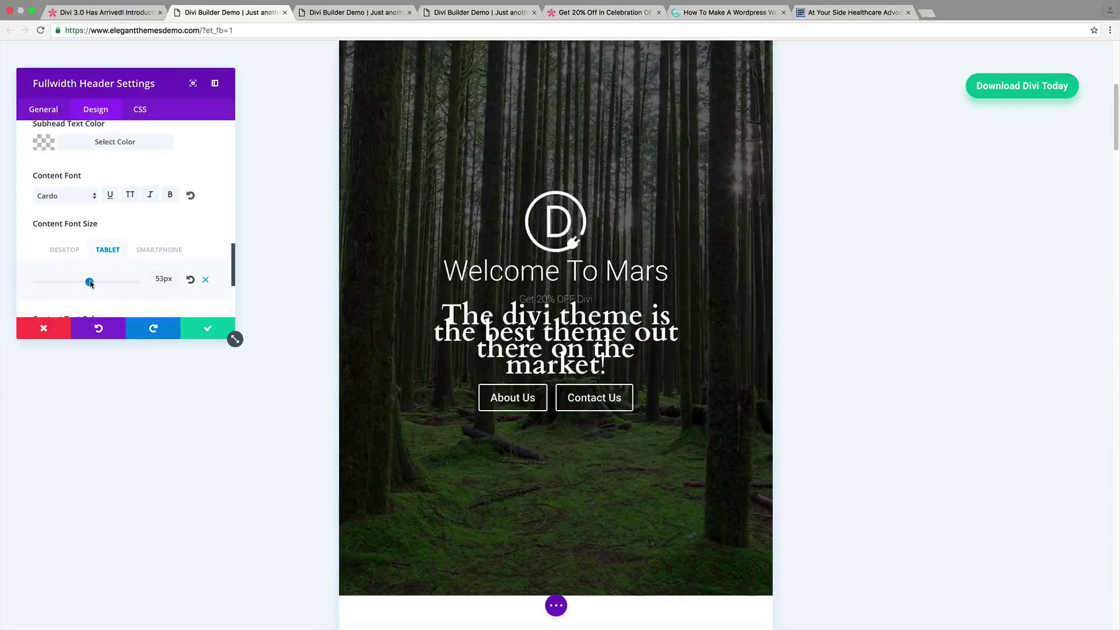
left_click_drag(87, 283, 75, 283)
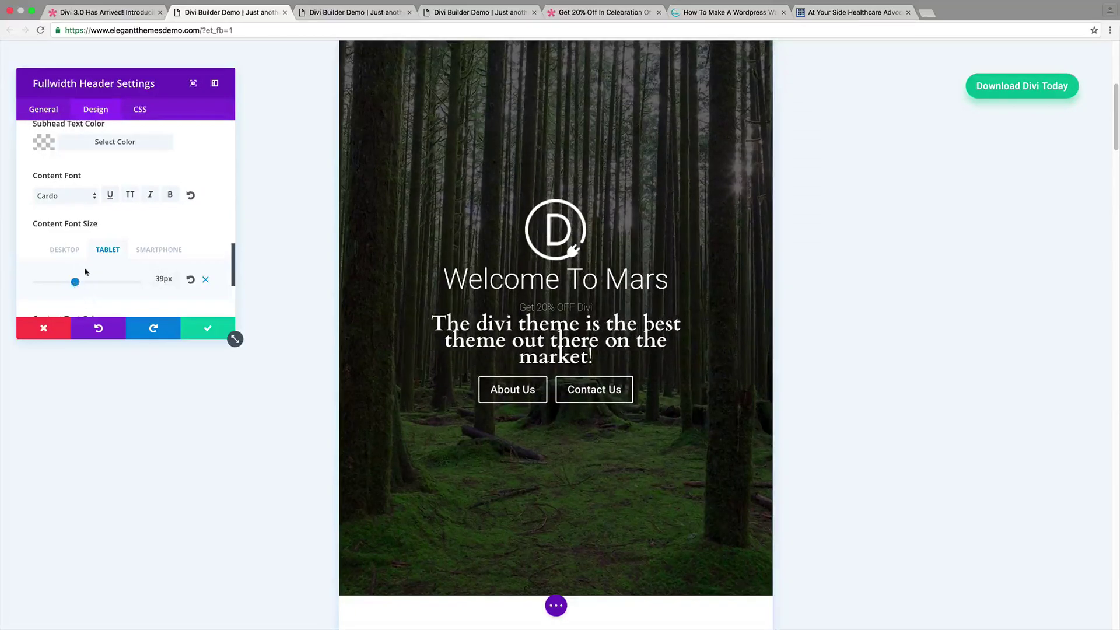
left_click(66, 251)
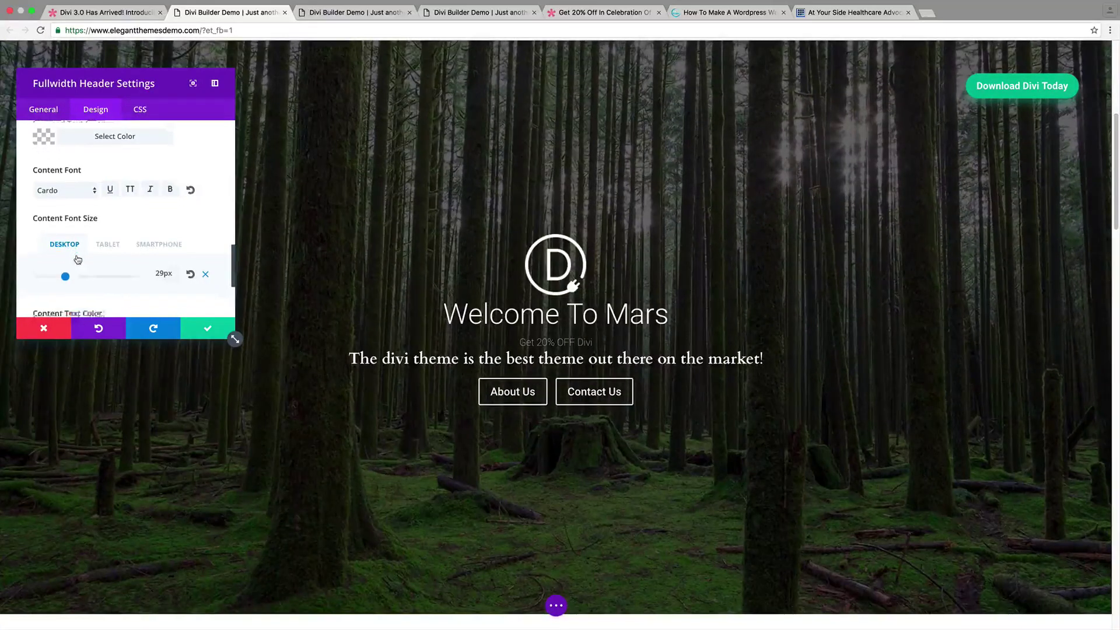
- Turn on Use Custom Styles for Button One (About Us) and set its text size to 27px
scroll(78, 260, "down", 3)
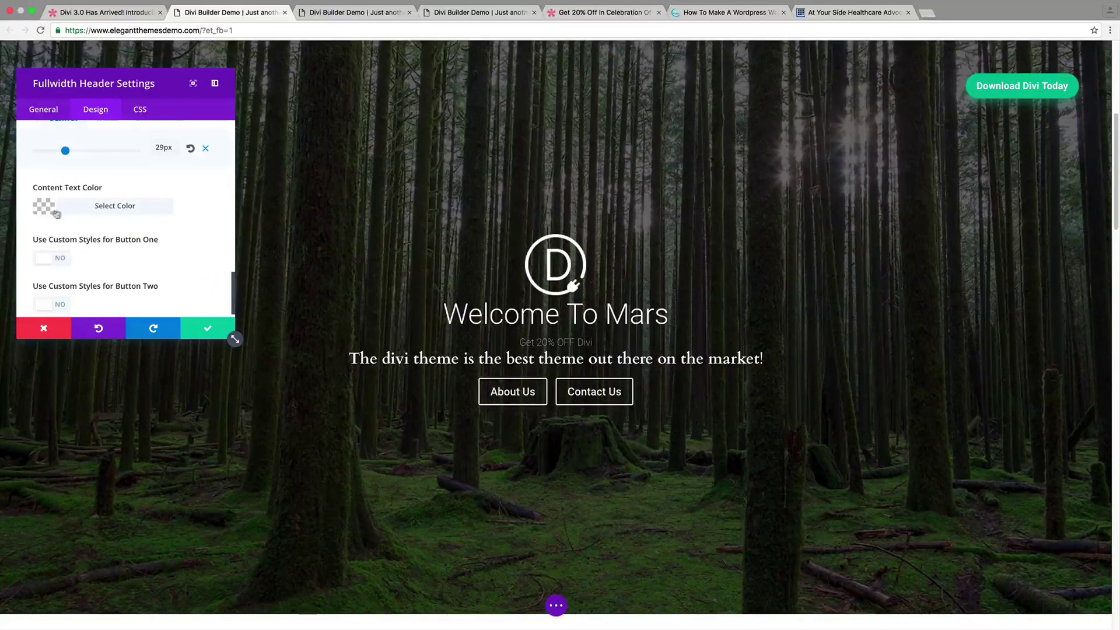
scroll(107, 242, "down", 1)
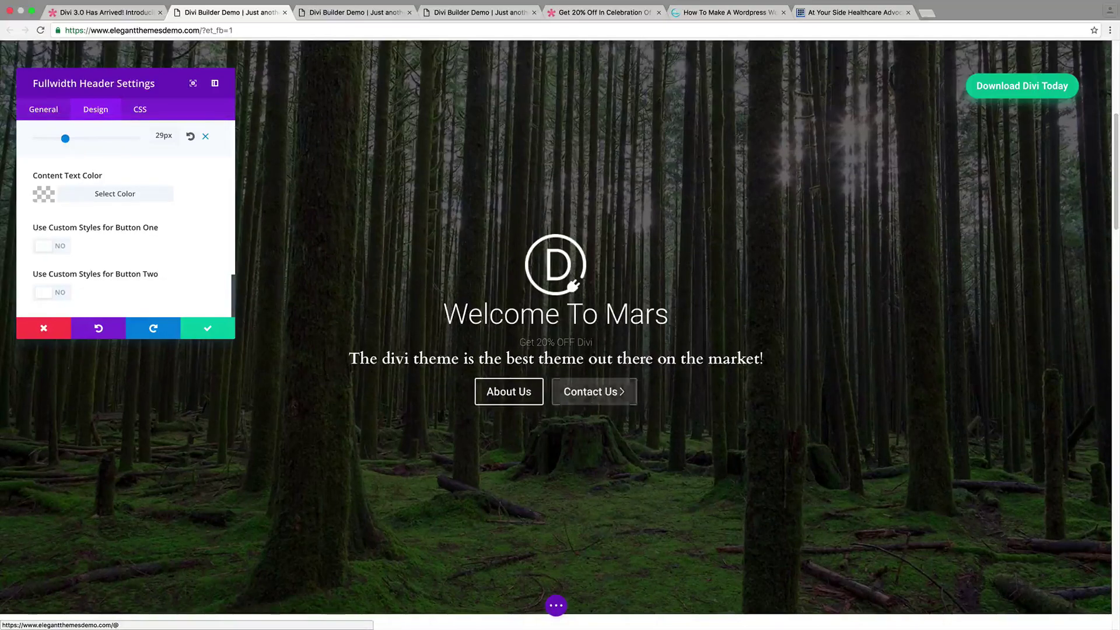
left_click(57, 247)
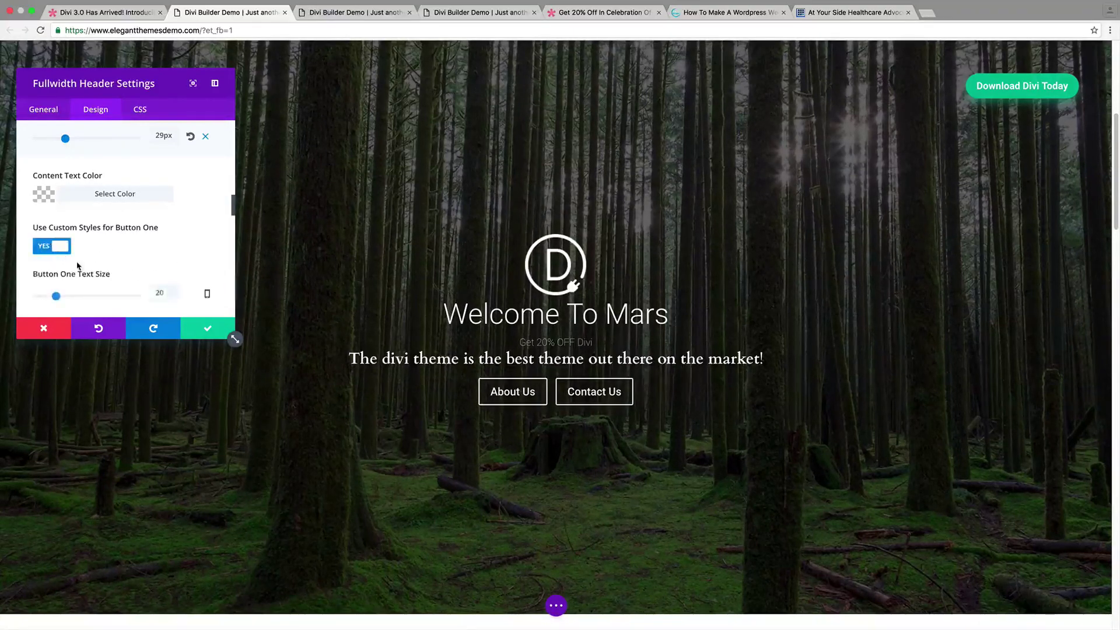
scroll(77, 266, "down", 5)
mouse_move(59, 211)
left_mouse_down()
mouse_move(73, 211)
mouse_move(63, 209)
left_mouse_up()
- Switch to the other Divi Builder demo tab showing the finished header
scroll(67, 215, "down", 2)
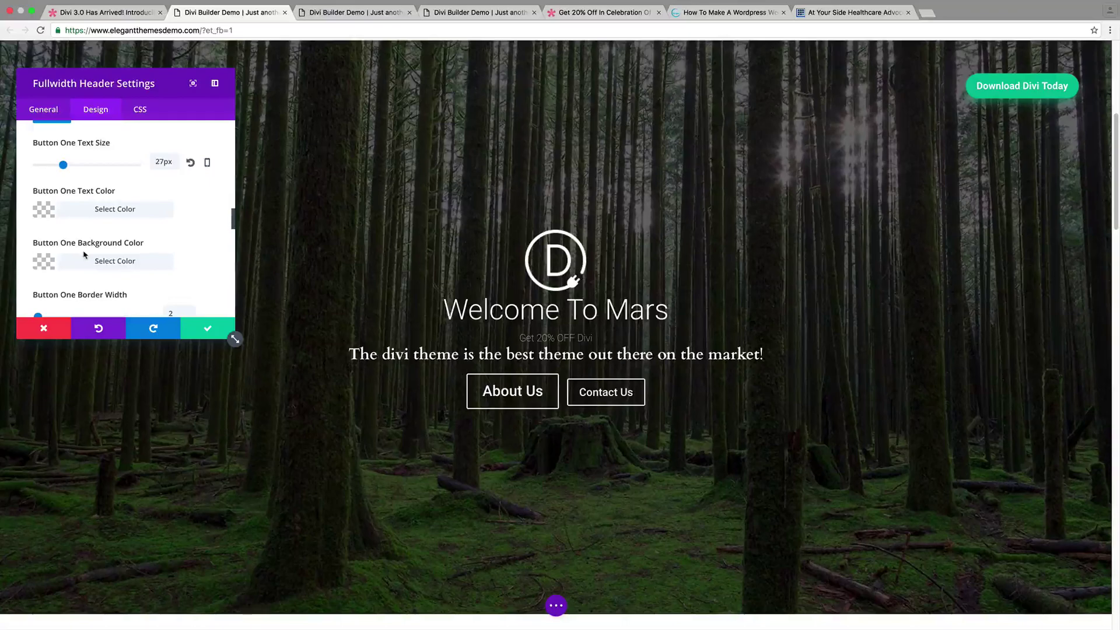
scroll(85, 255, "down", 7)
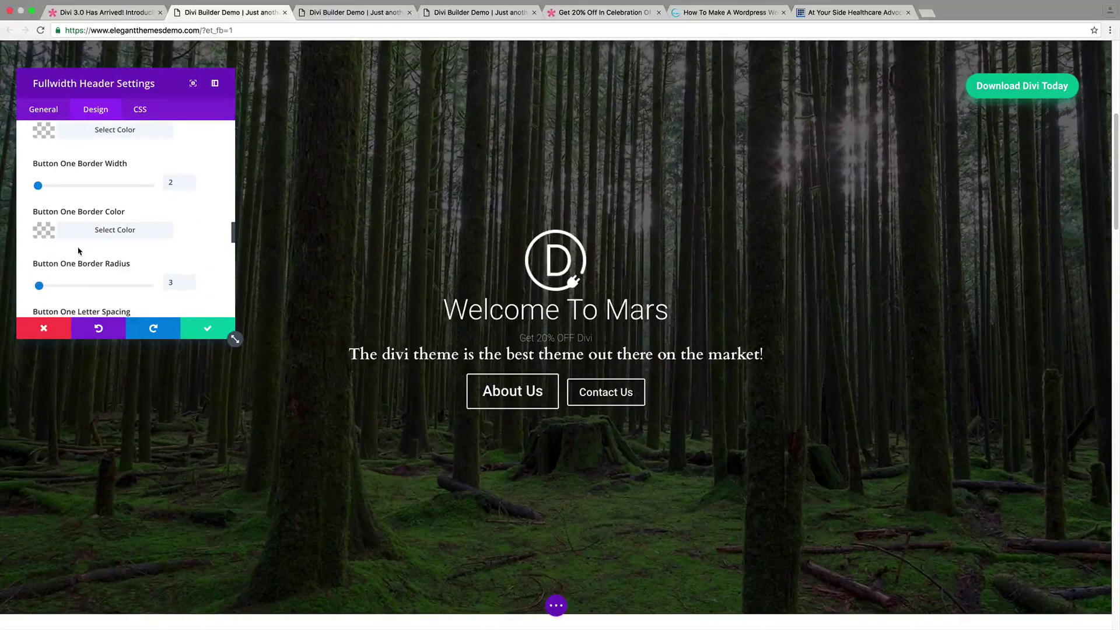
scroll(78, 251, "down", 5)
scroll(79, 250, "up", 3)
scroll(79, 250, "up", 1)
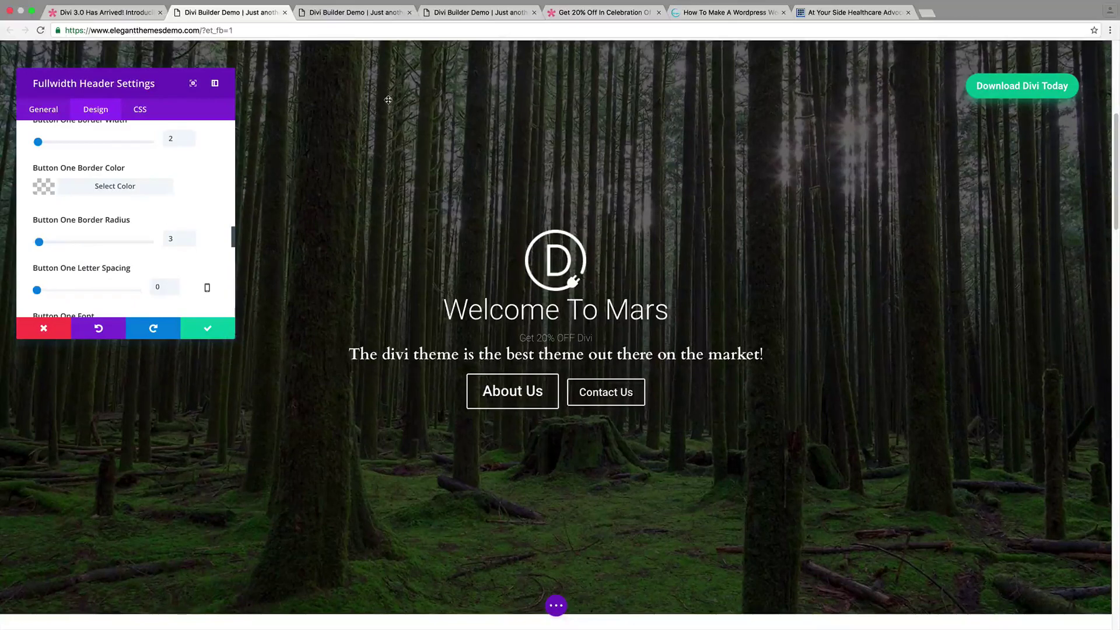
left_click(441, 16)
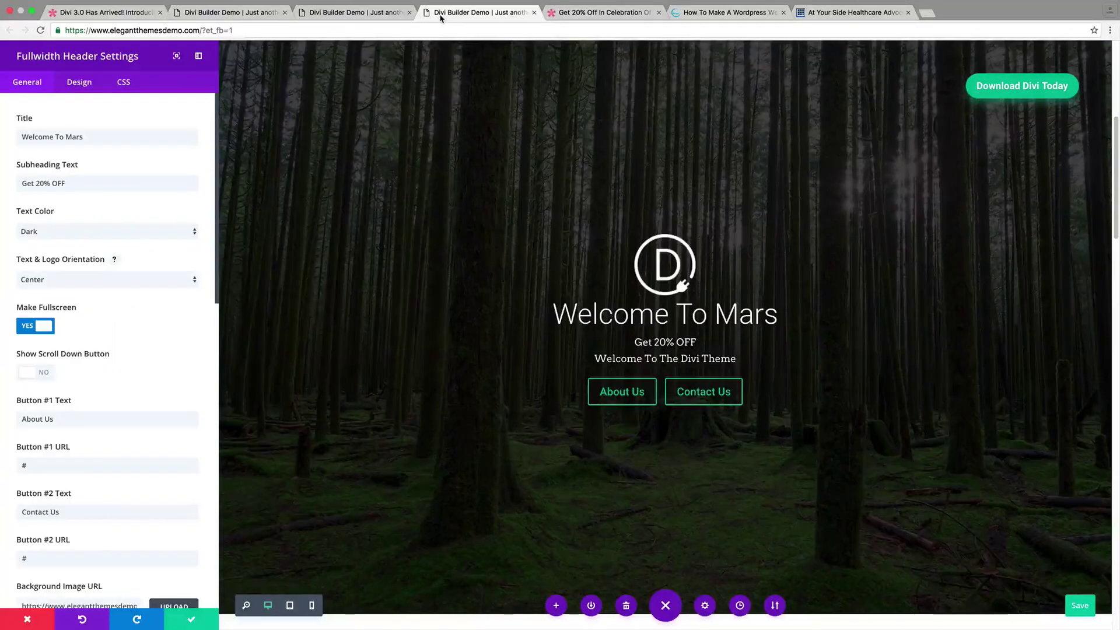
- Go to the regular Elegant Themes pricing page and highlight the $89 per year Developer price
left_click(586, 14)
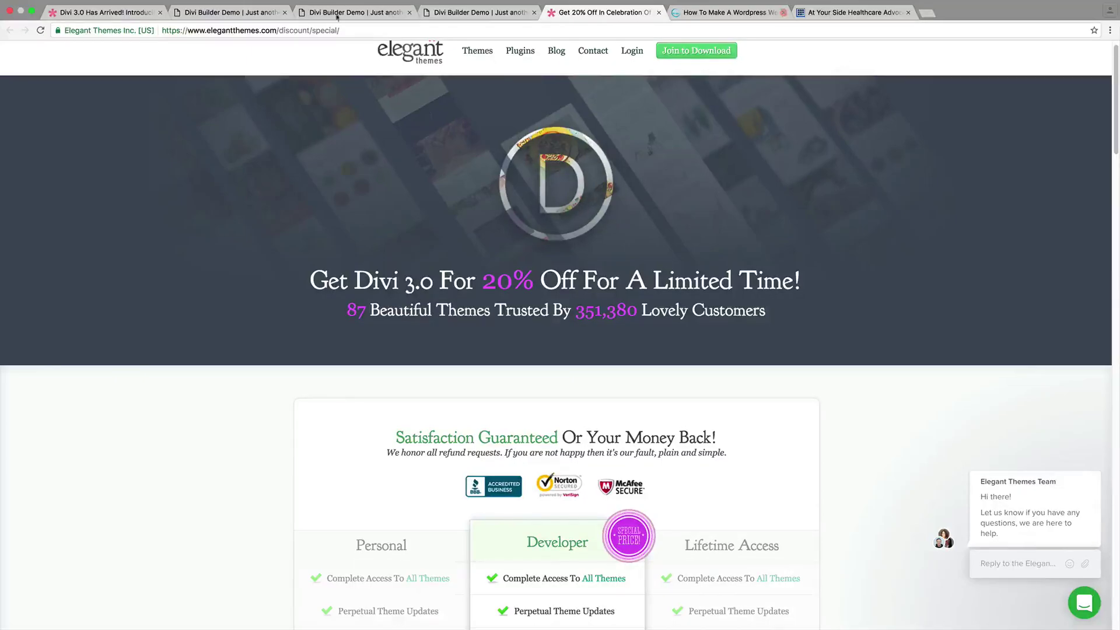
left_click(119, 12)
scroll(268, 102, "up", 10)
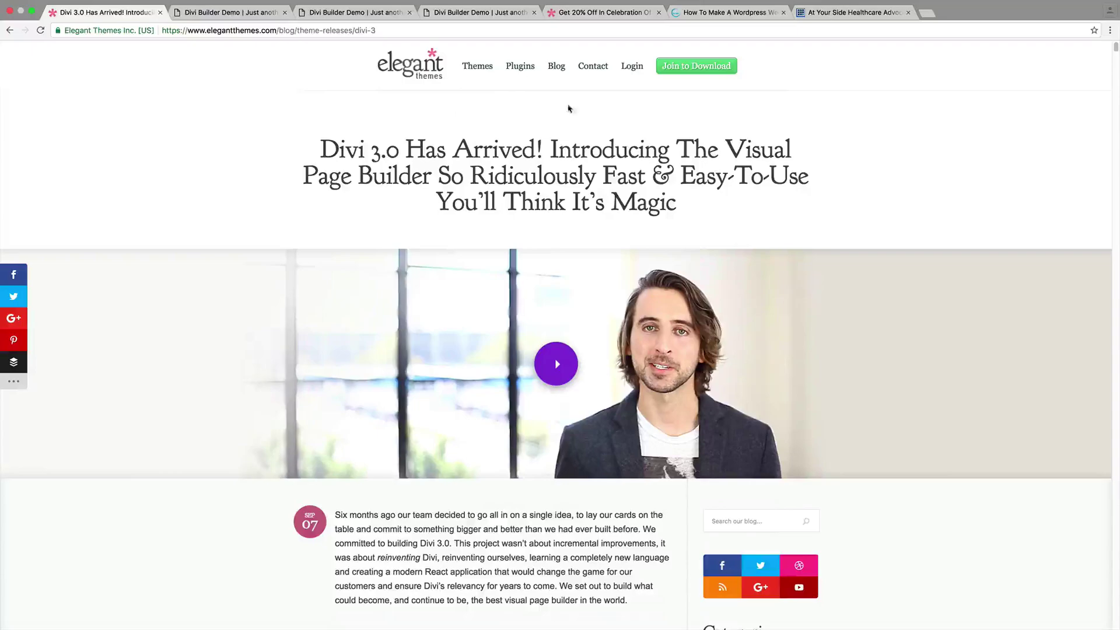
left_click(408, 66)
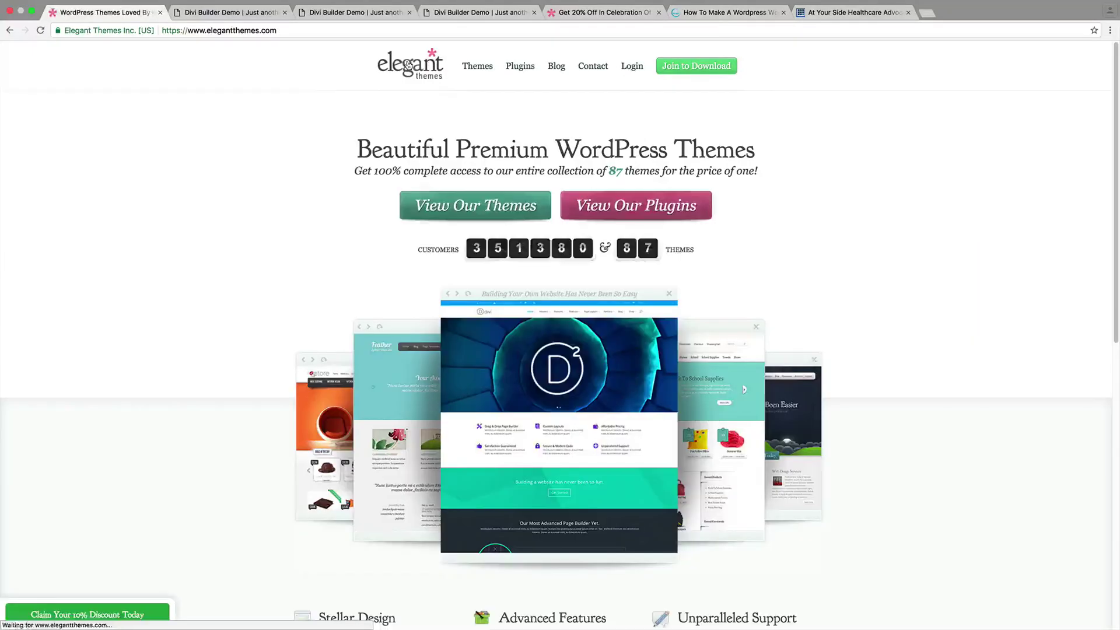
left_click(721, 66)
scroll(647, 216, "down", 3)
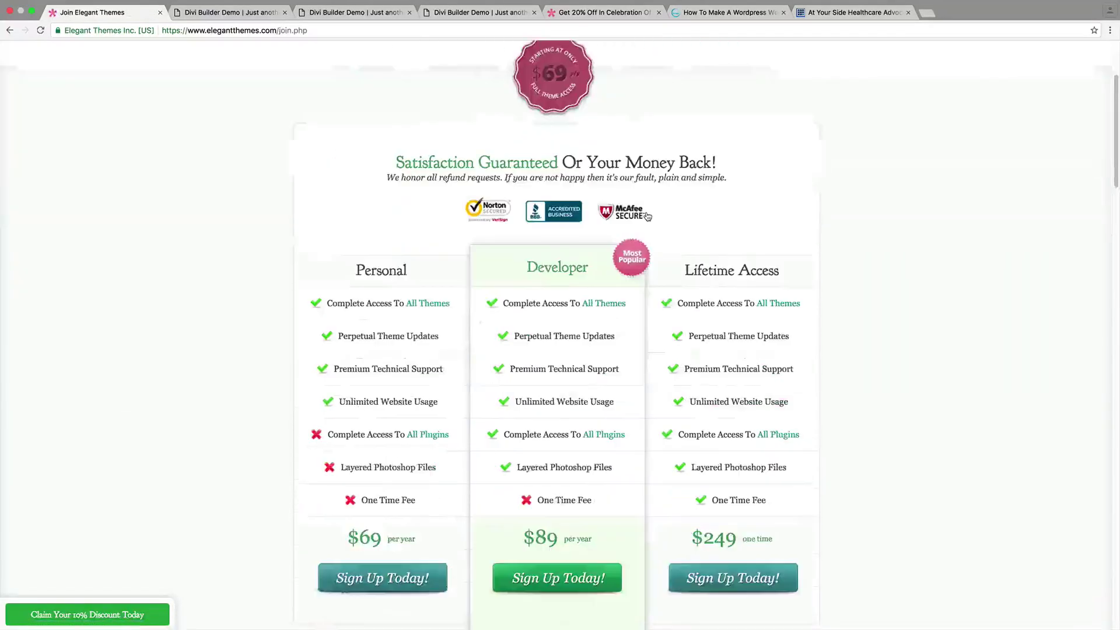
scroll(617, 300, "down", 2)
left_click_drag(521, 455, 595, 450)
- On the 20% off discount page, highlight the discounted $70 per year price
left_click(600, 12)
scroll(599, 175, "down", 5)
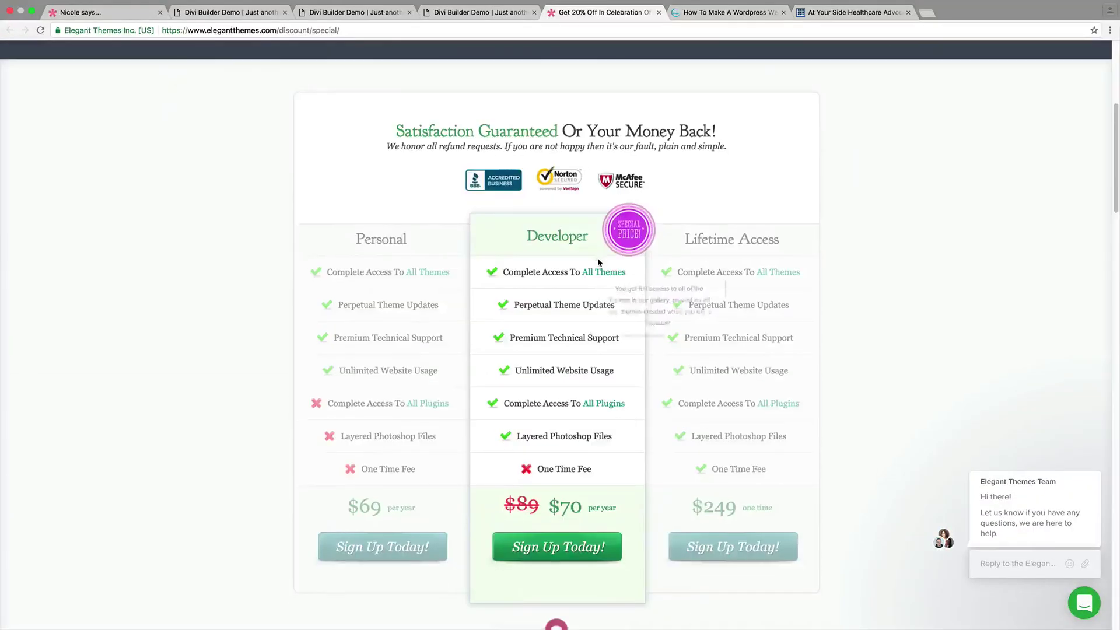
left_click_drag(617, 511, 548, 507)
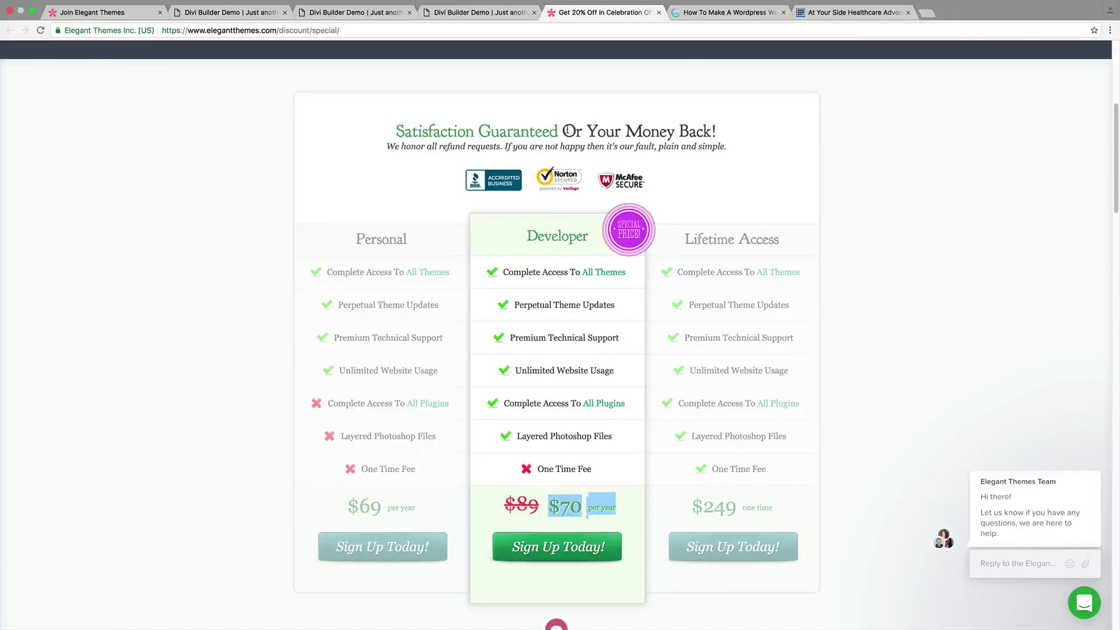
mouse_move(589, 402)
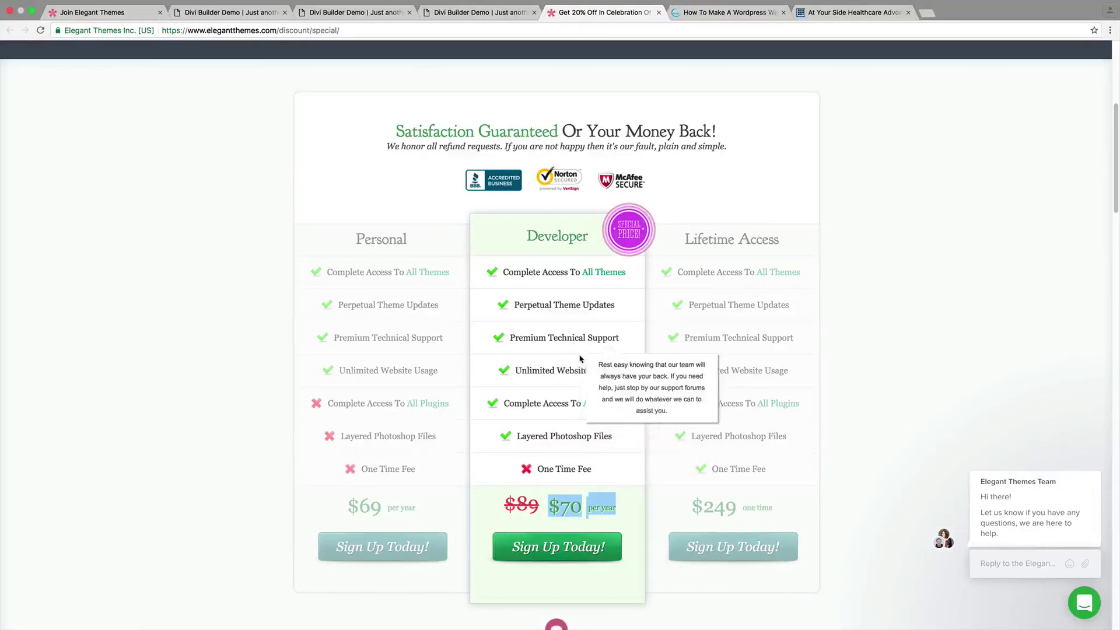
- View the darrelwilson.com homepage, clear the $70 highlight on the discount page, then return to the Divi demo
left_click(726, 12)
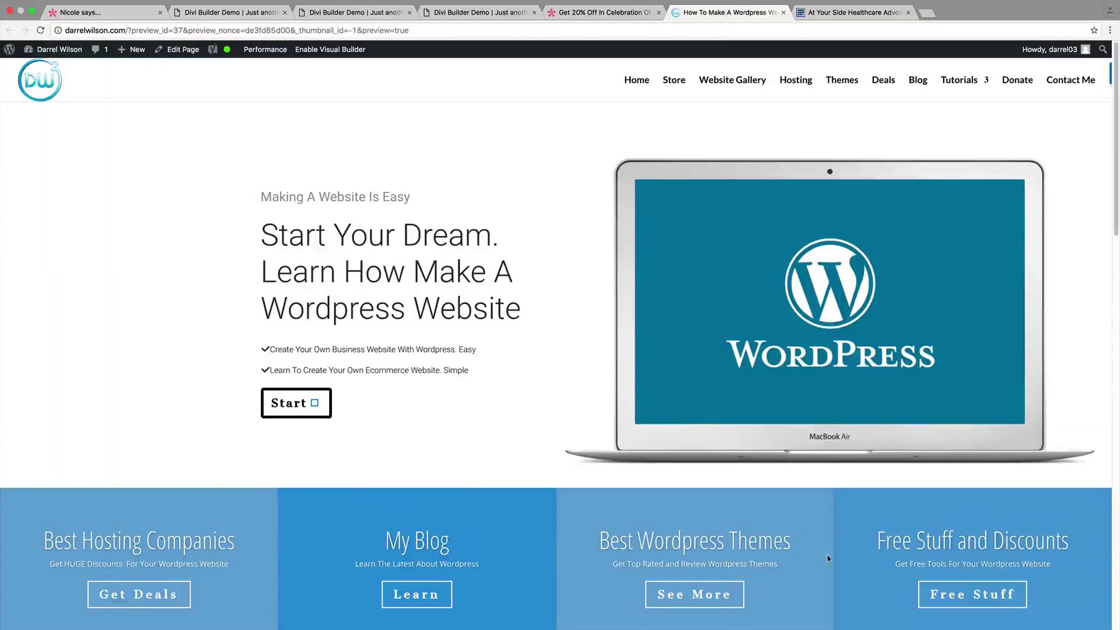
scroll(799, 490, "up", 1)
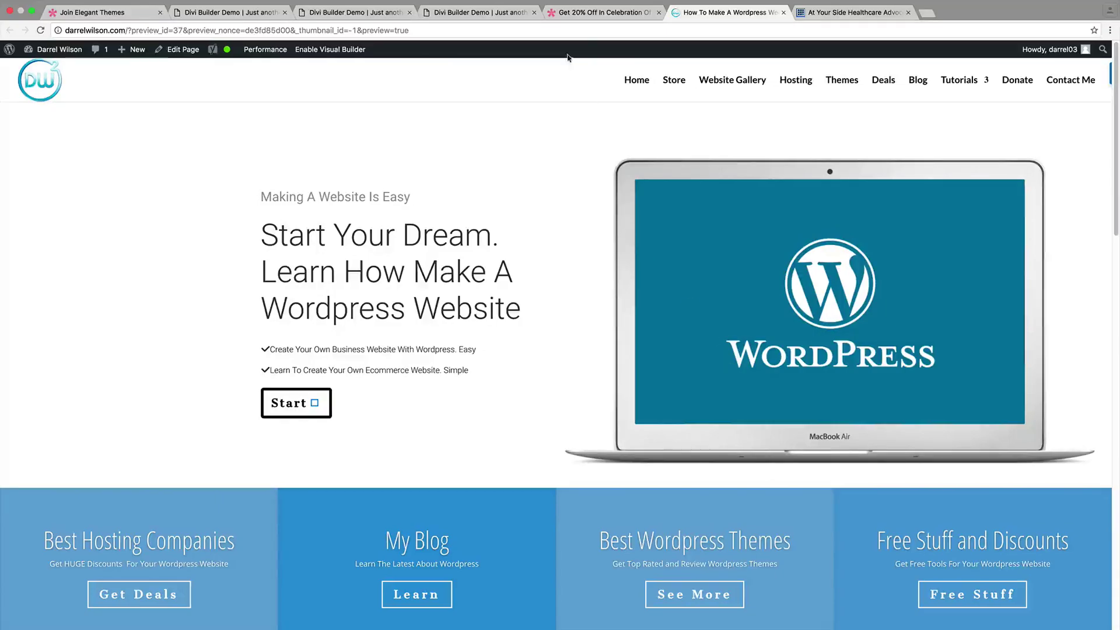
left_click(591, 14)
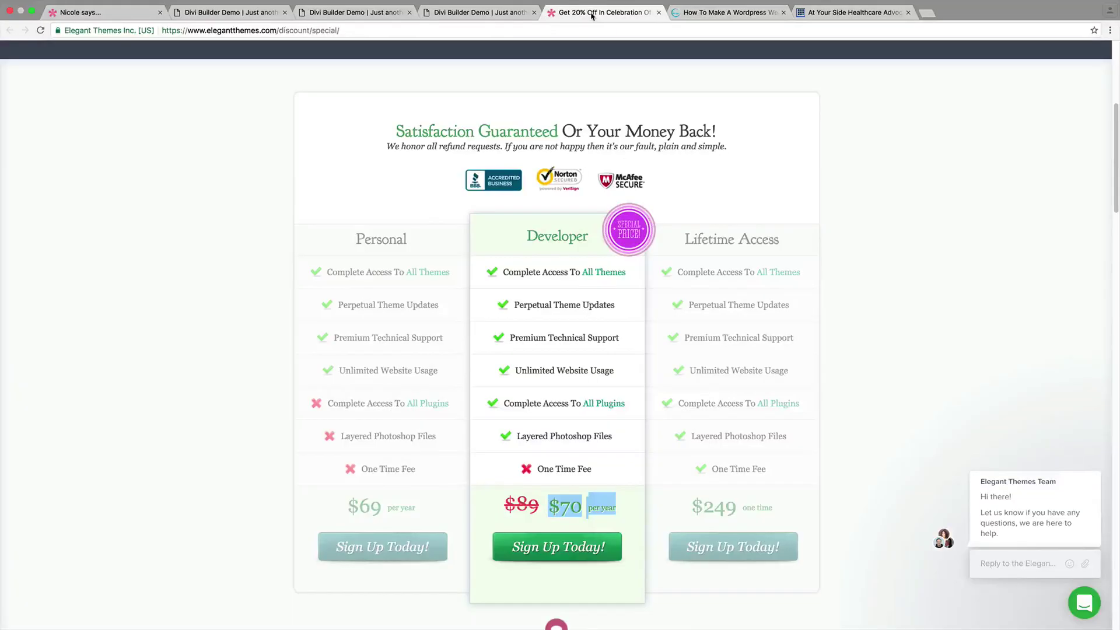
left_click(578, 330)
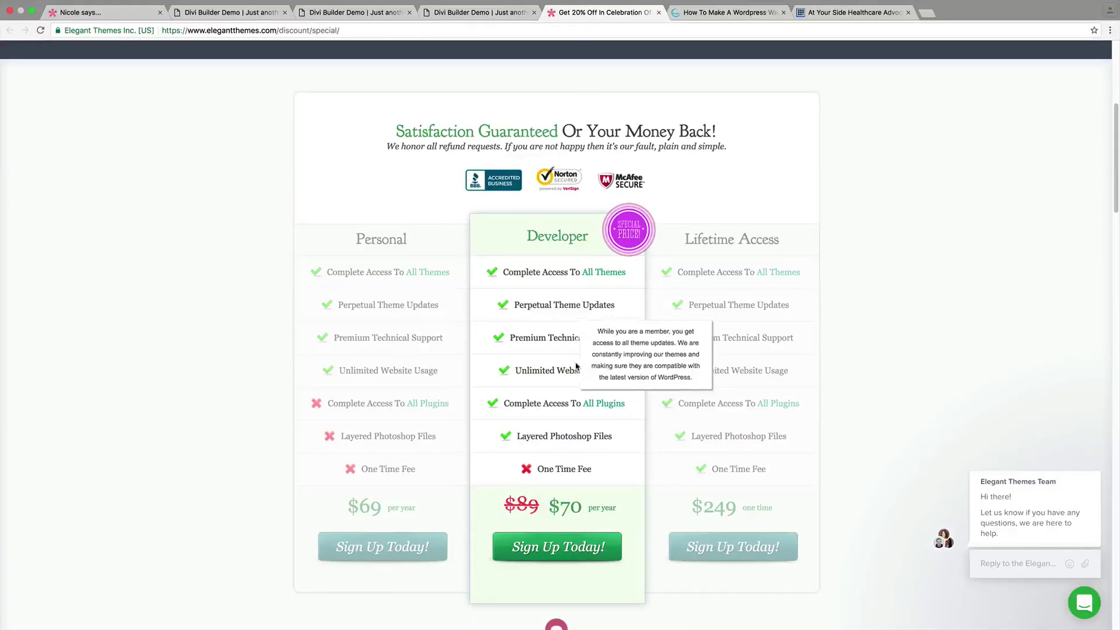
scroll(576, 326, "up", 1)
scroll(576, 358, "up", 8)
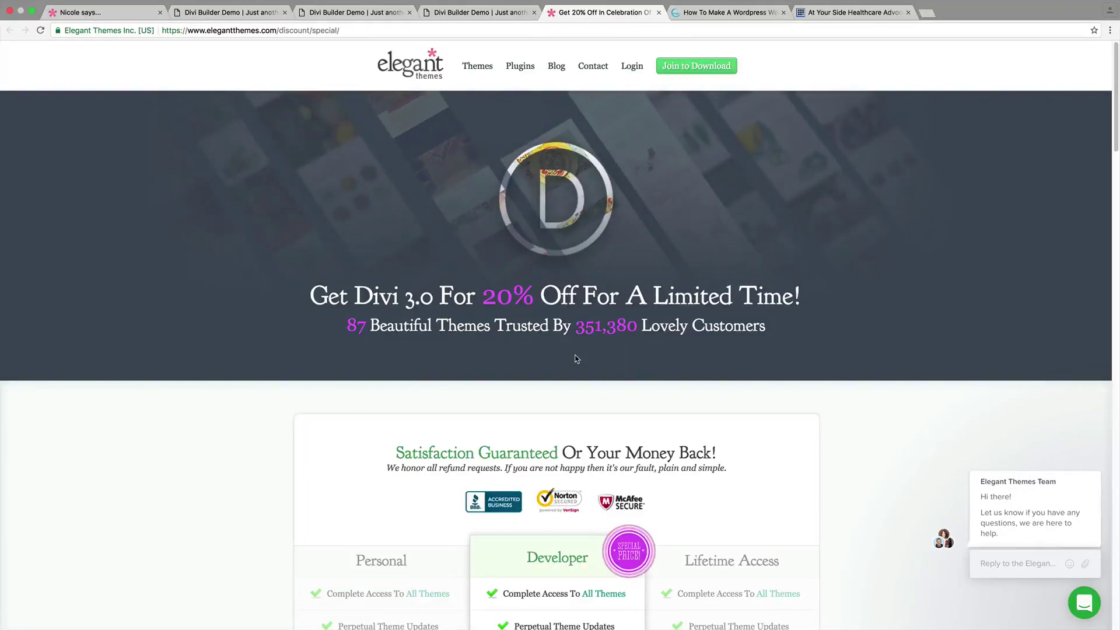
left_click(365, 12)
left_click(451, 13)
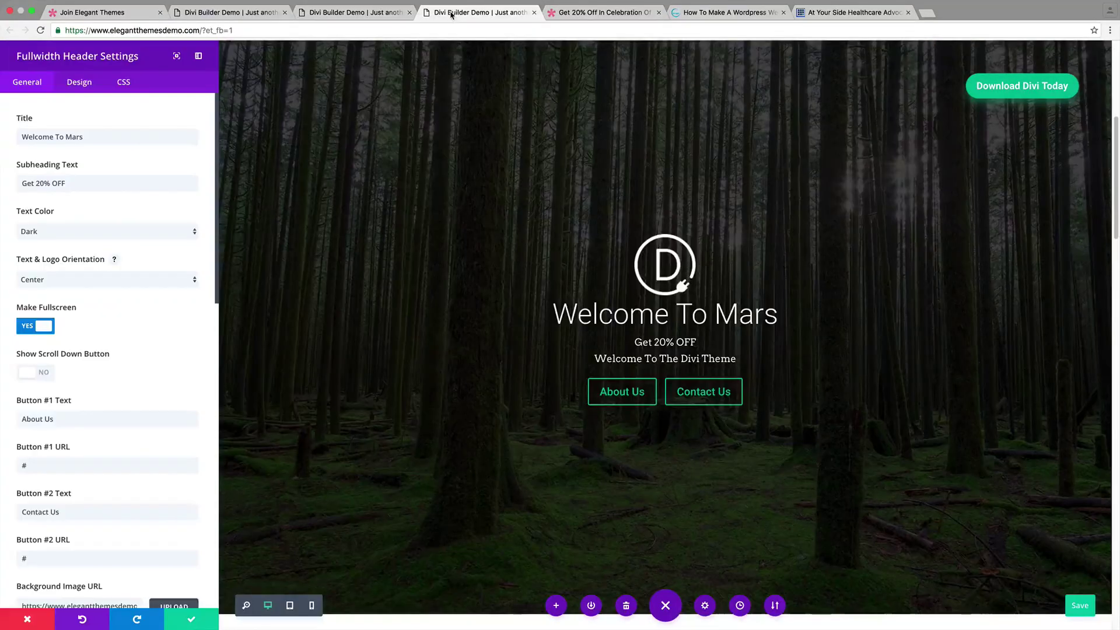
scroll(464, 274, "down", 4)
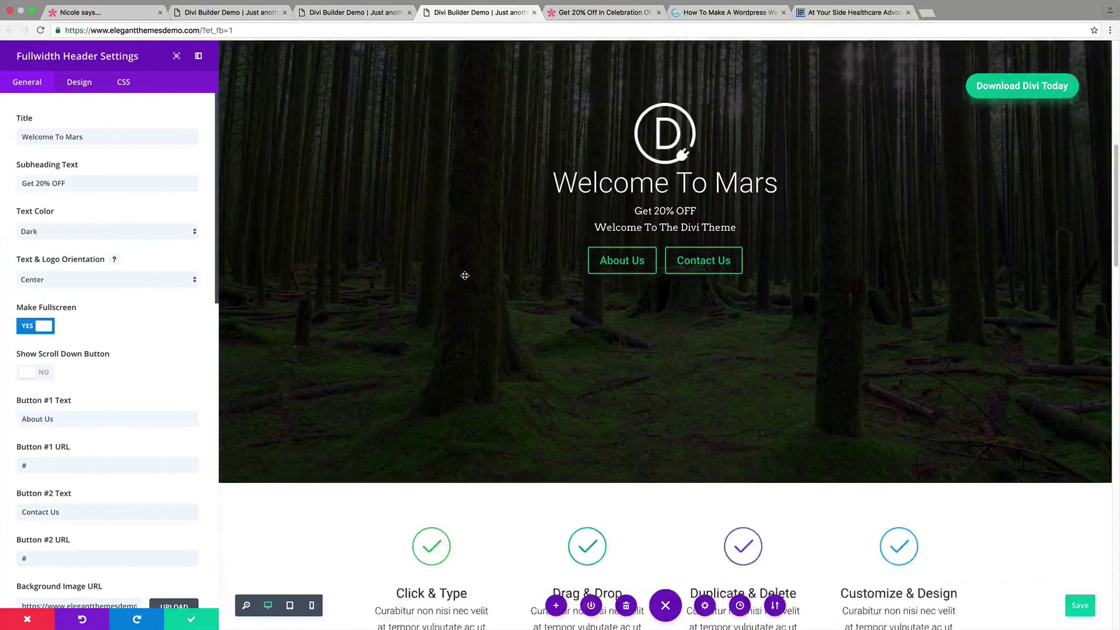
scroll(465, 276, "down", 2)
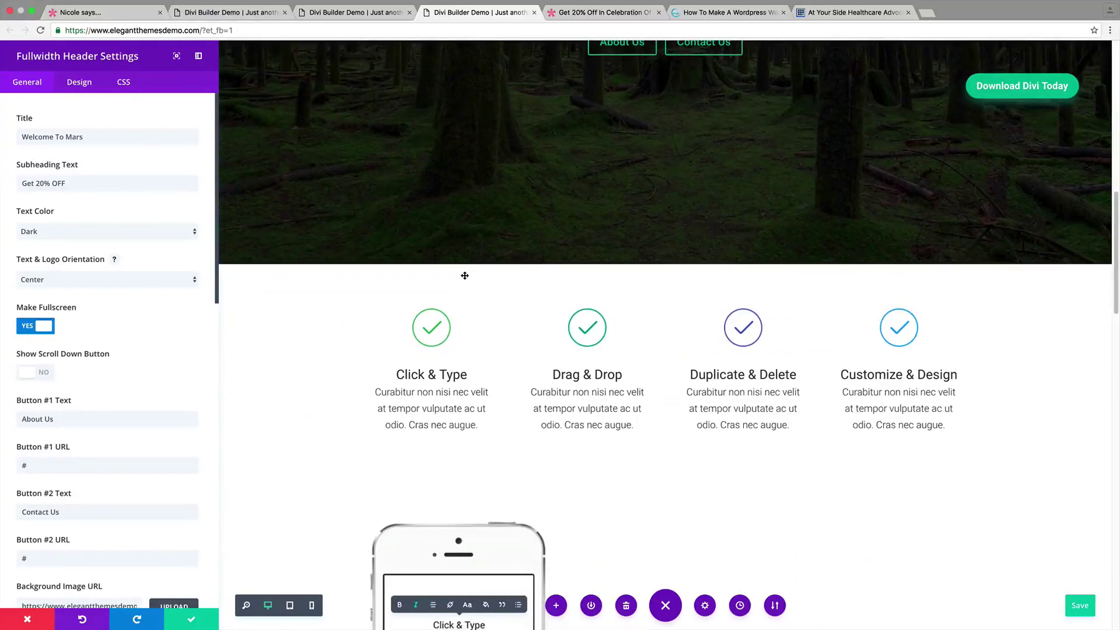
scroll(464, 276, "down", 3)
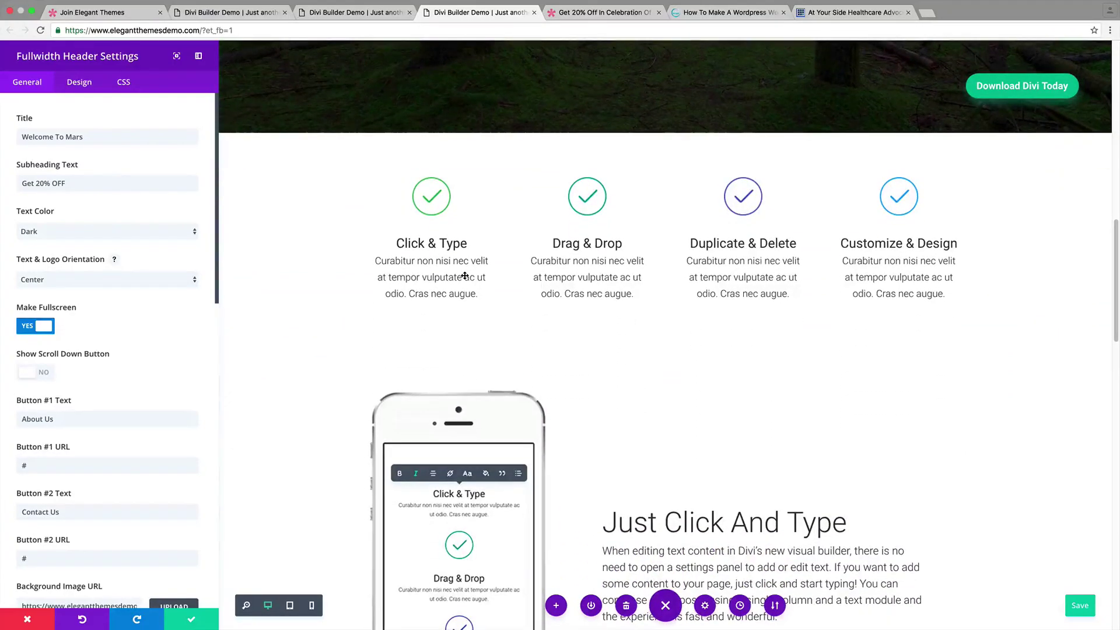
scroll(464, 275, "down", 5)
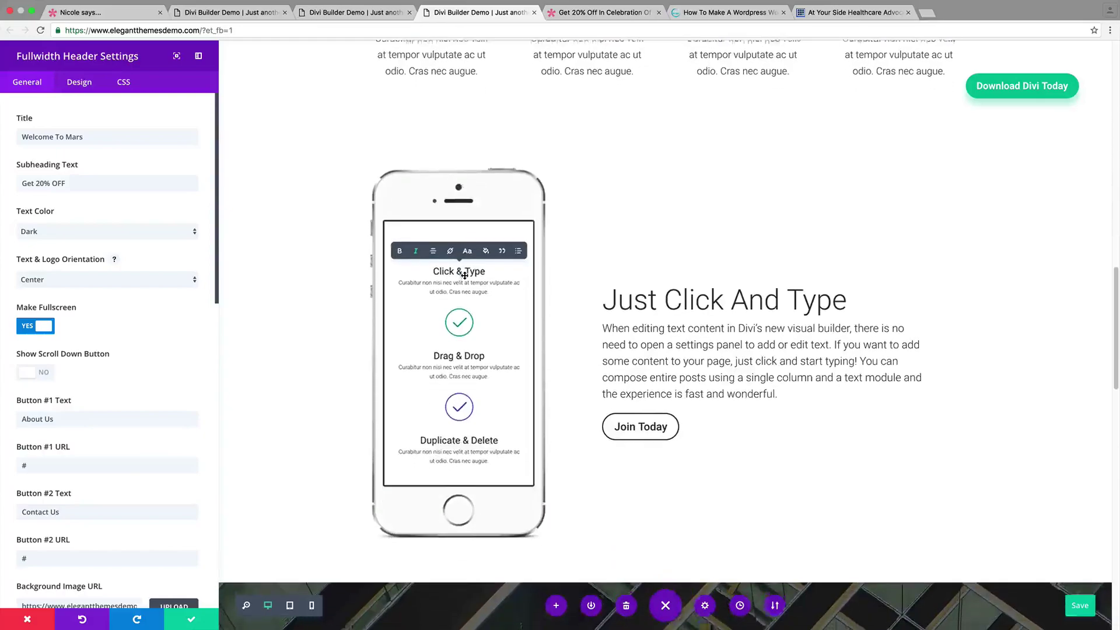
scroll(464, 275, "down", 10)
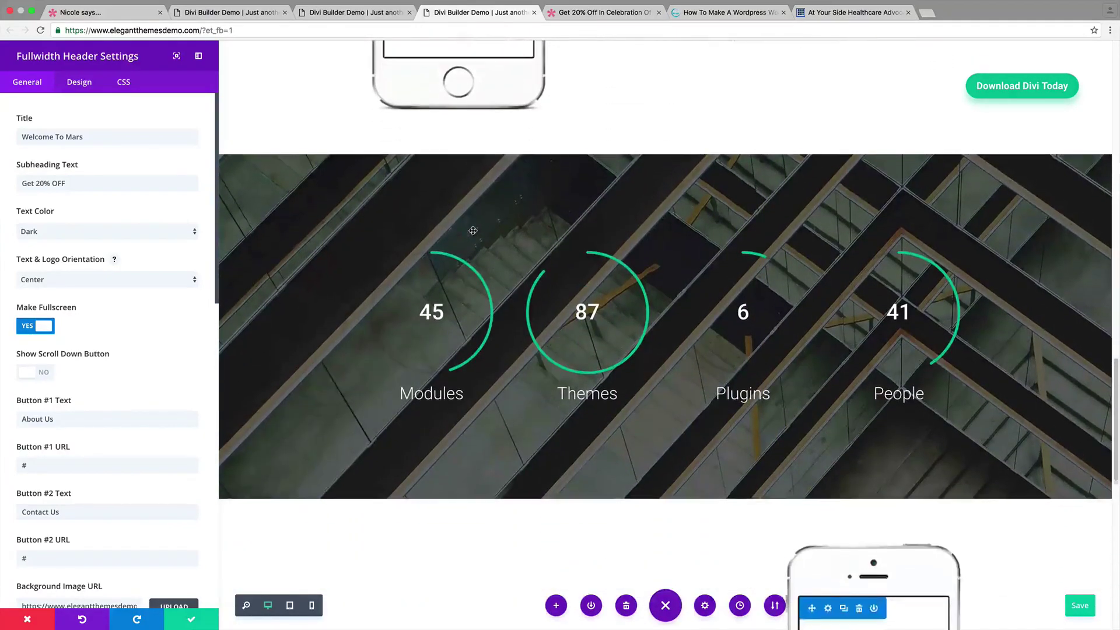
scroll(473, 231, "down", 8)
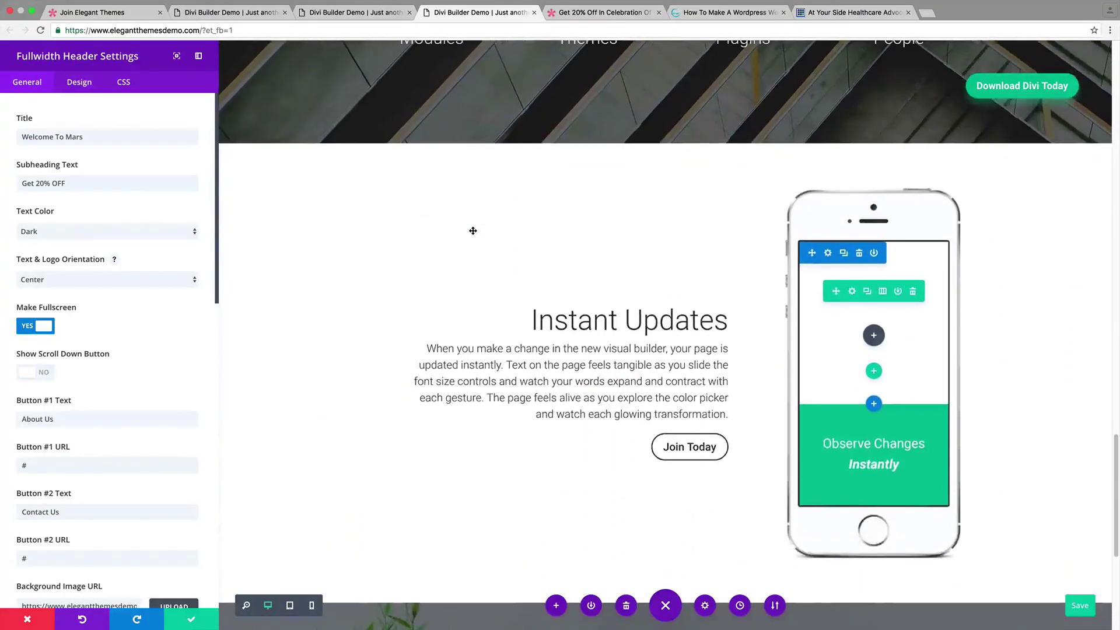
scroll(473, 231, "up", 20)
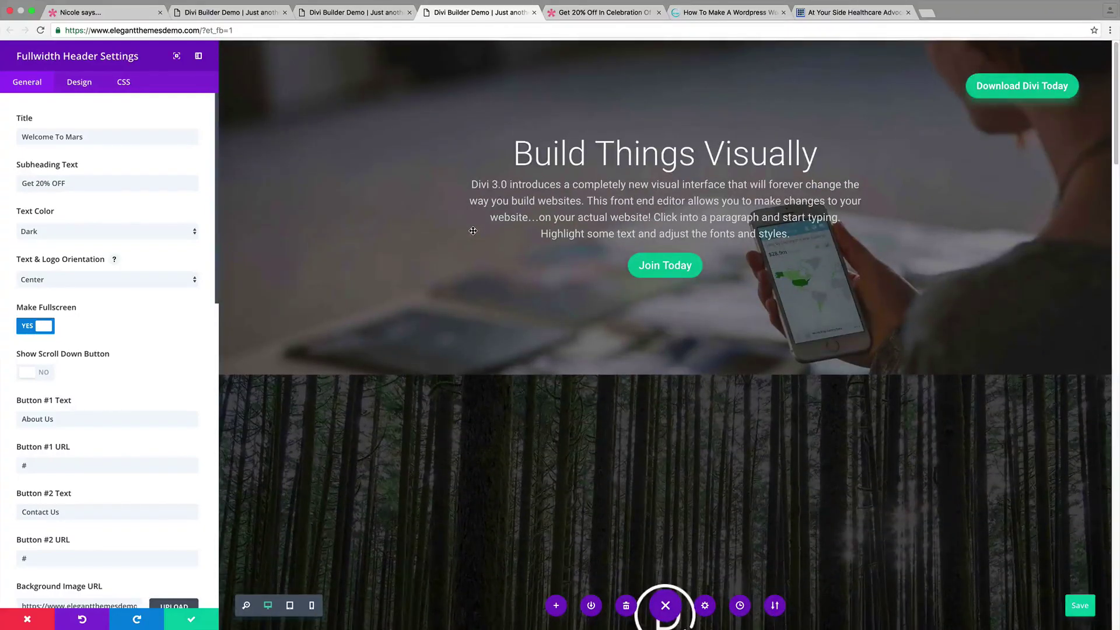